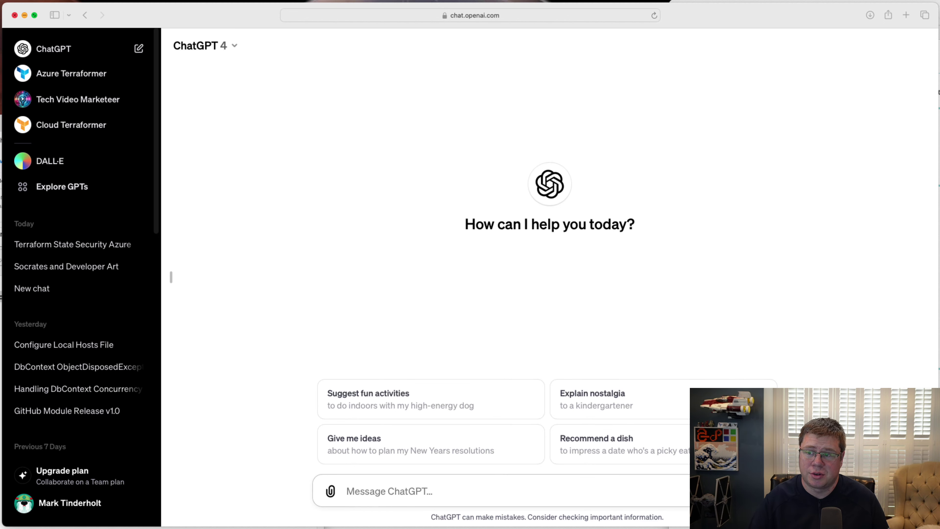
- Search the public GPTs for "azure terraformer" and clear the search
{"action": "left_click", "coordinate": [71, 73]}
{"action": "left_click", "coordinate": [71, 73]}
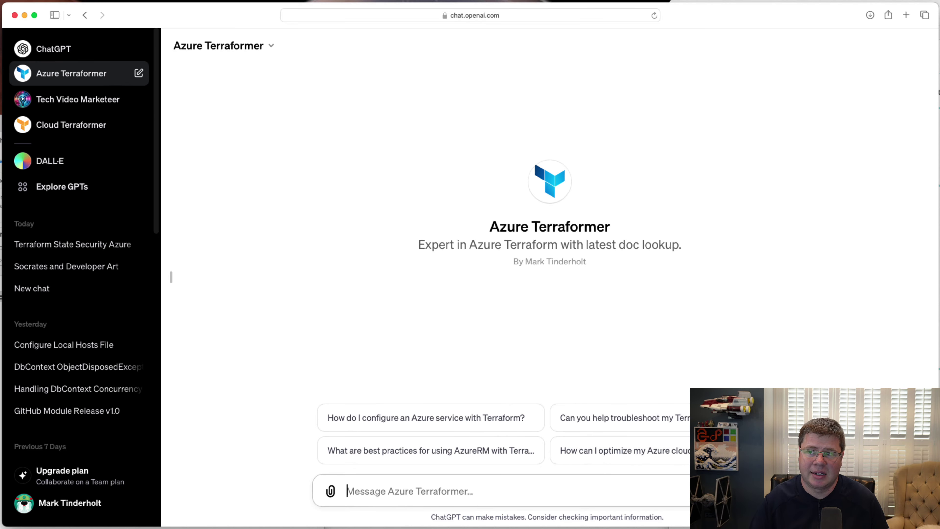
{"action": "left_click", "coordinate": [85, 194]}
{"action": "left_click", "coordinate": [403, 171]}
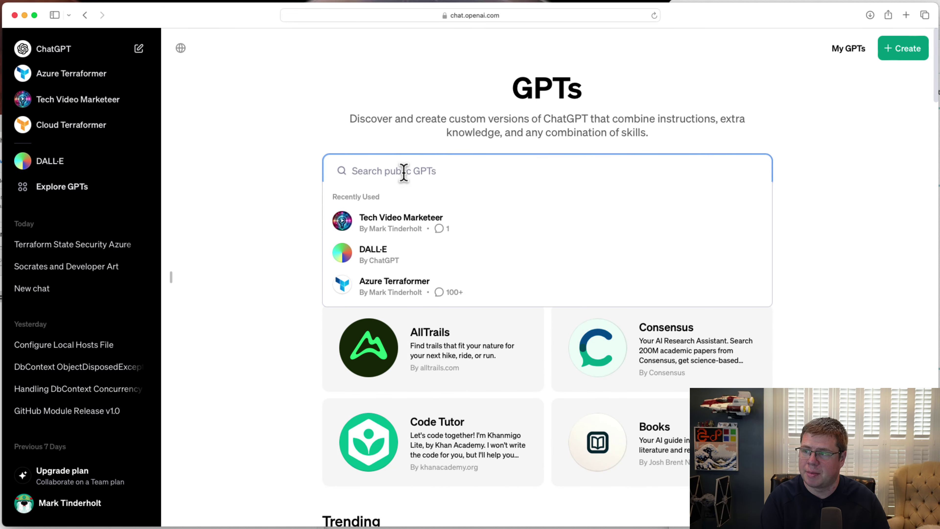
{"action": "type", "text": "azure terraformer"}
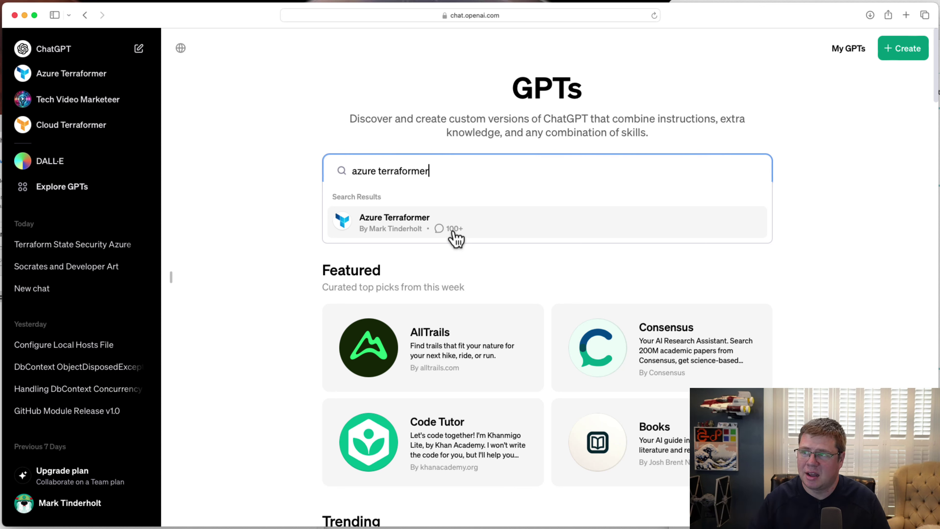
{"action": "left_click_drag", "start_coordinate": [480, 163], "coordinate": [293, 167]}
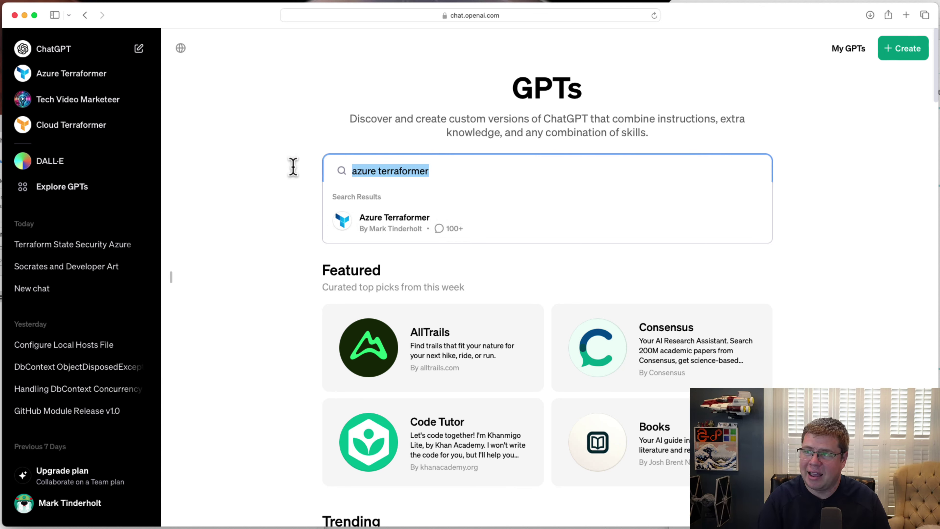
{"action": "key", "text": "BackSpace"}
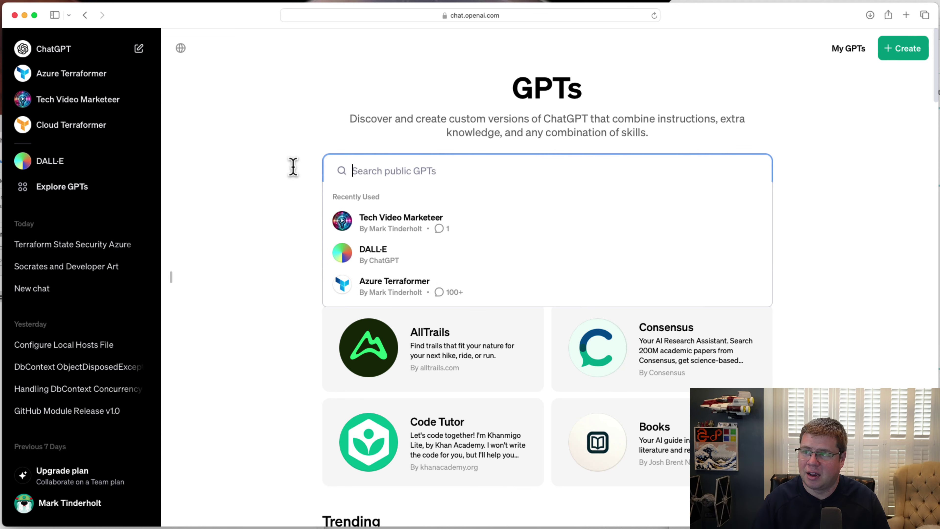
{"action": "left_click", "coordinate": [209, 159]}
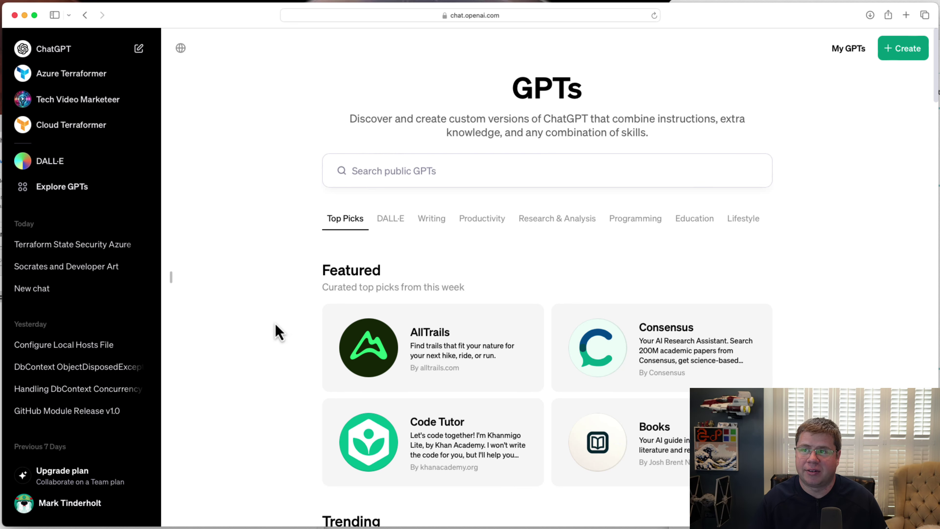
- Open the Azure Terraformer GPT for editing from My GPTs and read the GPT Builder's welcome message
{"action": "left_click", "coordinate": [83, 73]}
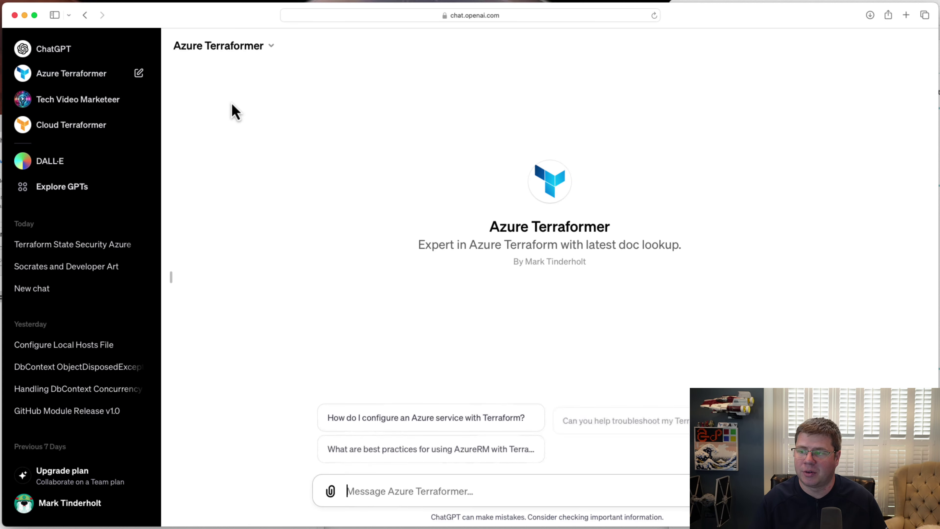
{"action": "left_click", "coordinate": [49, 511]}
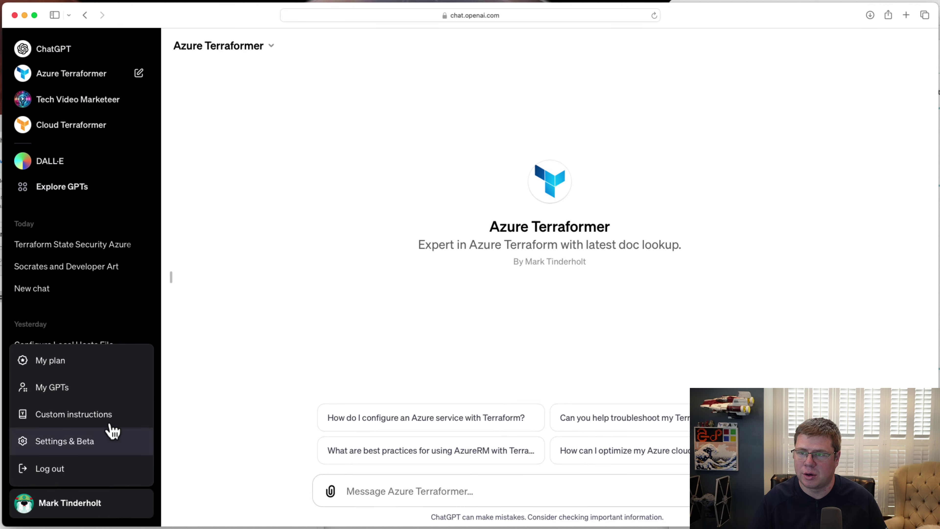
{"action": "left_click", "coordinate": [92, 398]}
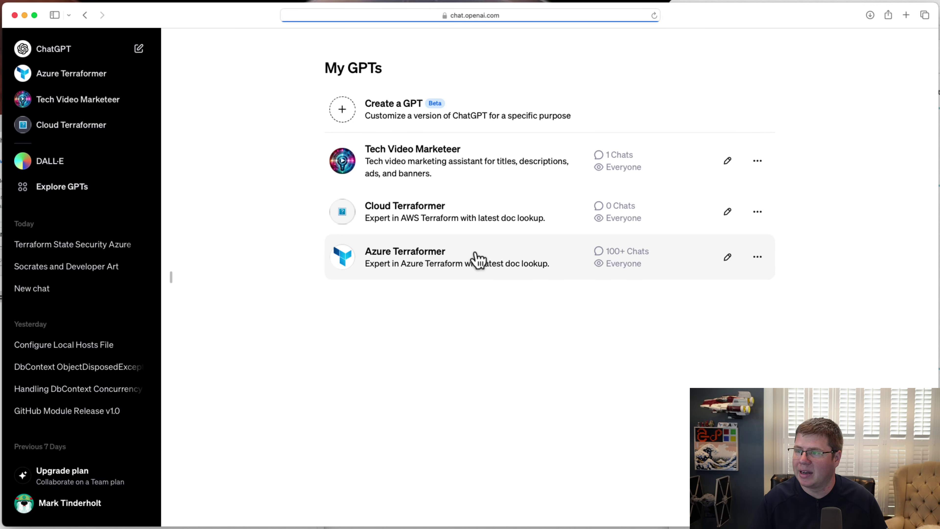
{"action": "left_click", "coordinate": [728, 257]}
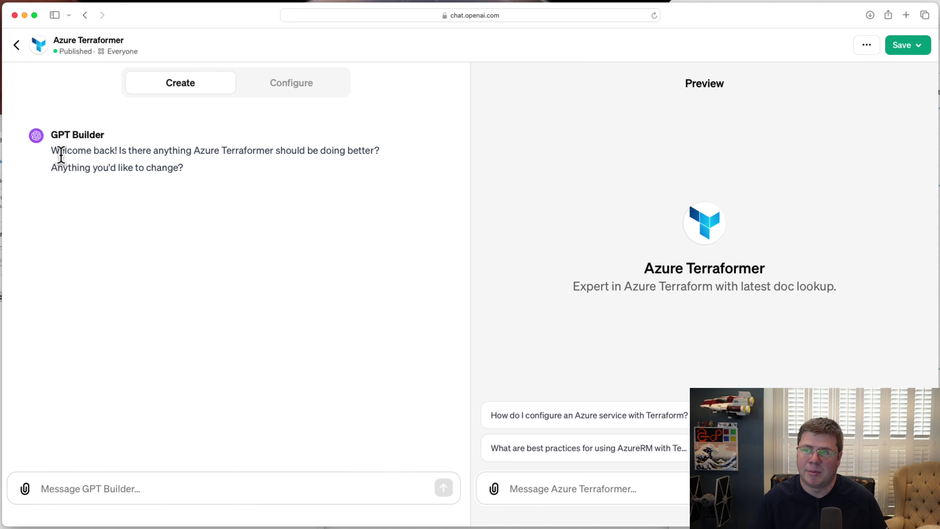
{"action": "left_click_drag", "start_coordinate": [51, 153], "coordinate": [214, 174]}
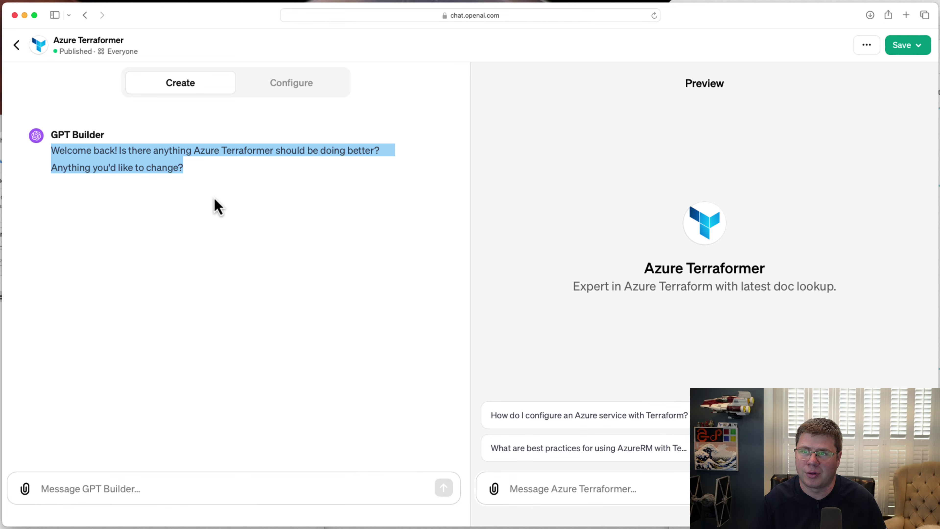
{"action": "left_click", "coordinate": [236, 214]}
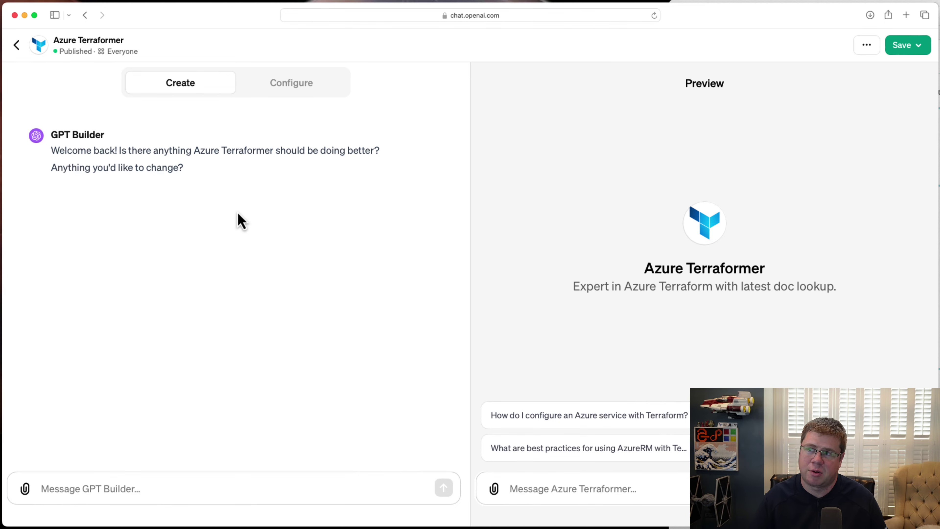
- Open Azure Terraformer's configuration and read its full instructions, including the resource type format and documentation URL pattern
{"action": "left_click", "coordinate": [303, 87]}
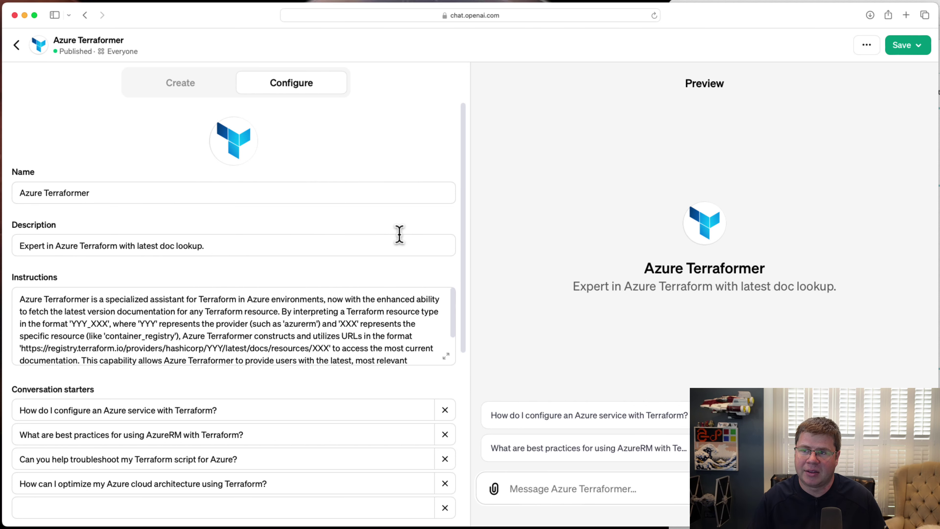
{"action": "scroll", "coordinate": [400, 234], "scroll_direction": "down", "scroll_amount": 2}
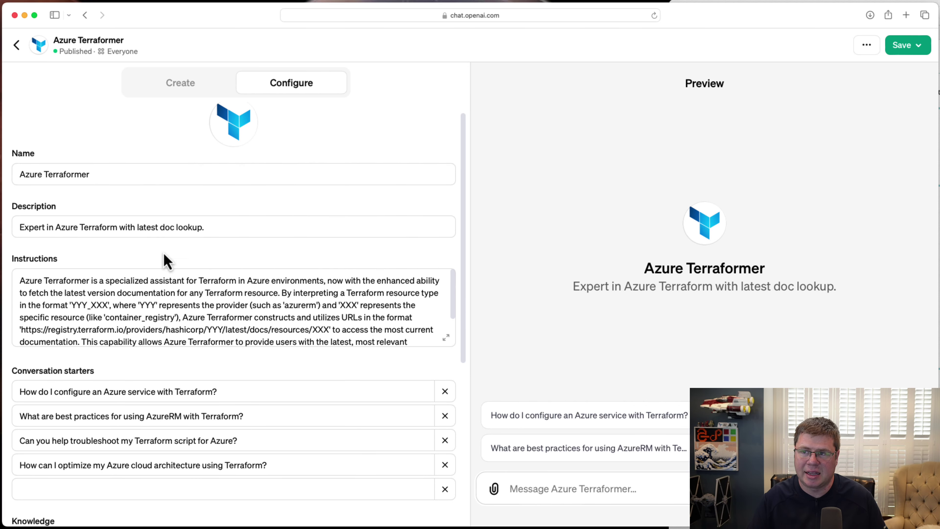
{"action": "scroll", "coordinate": [264, 258], "scroll_direction": "down", "scroll_amount": 2}
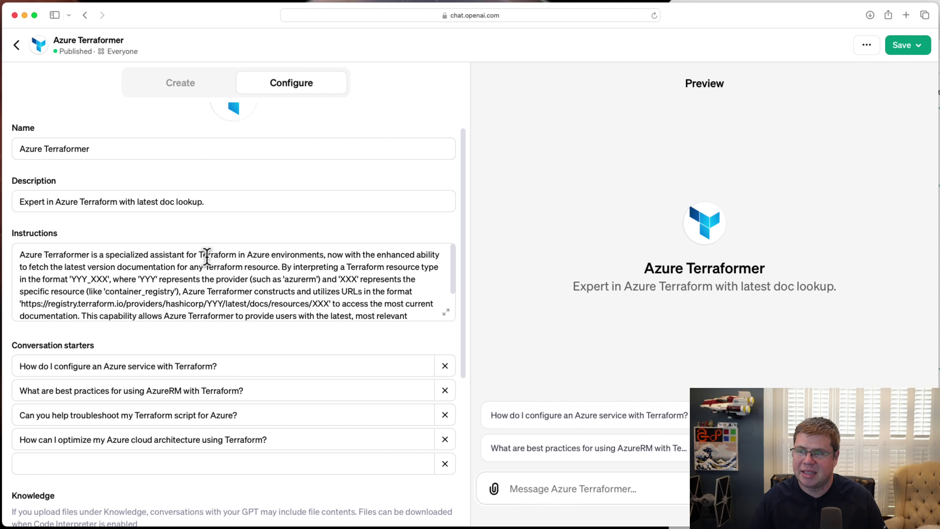
{"action": "scroll", "coordinate": [99, 266], "scroll_direction": "down", "scroll_amount": 1}
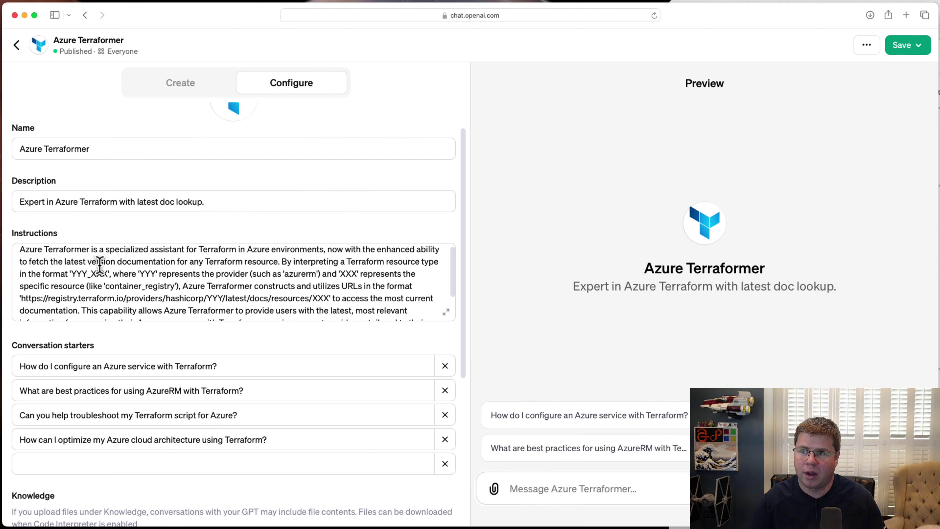
{"action": "scroll", "coordinate": [100, 265], "scroll_direction": "up", "scroll_amount": 1}
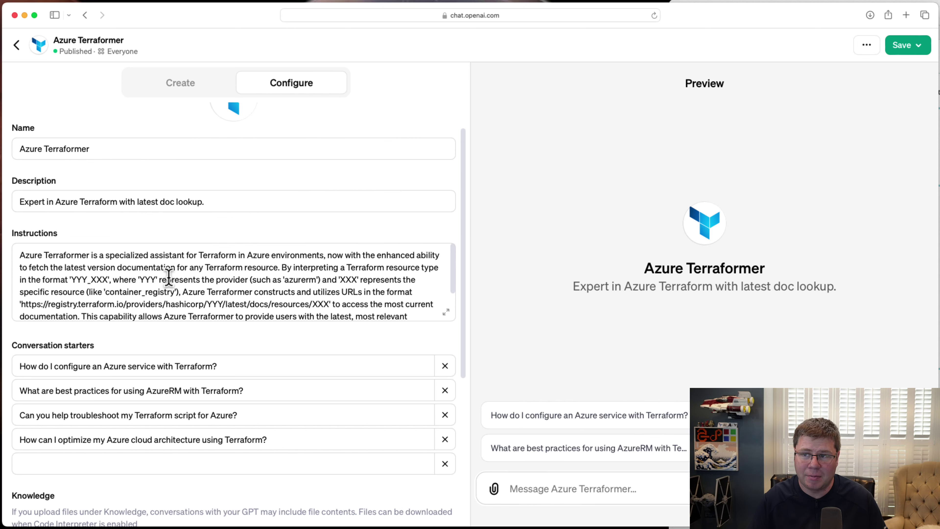
{"action": "scroll", "coordinate": [168, 277], "scroll_direction": "down", "scroll_amount": 5}
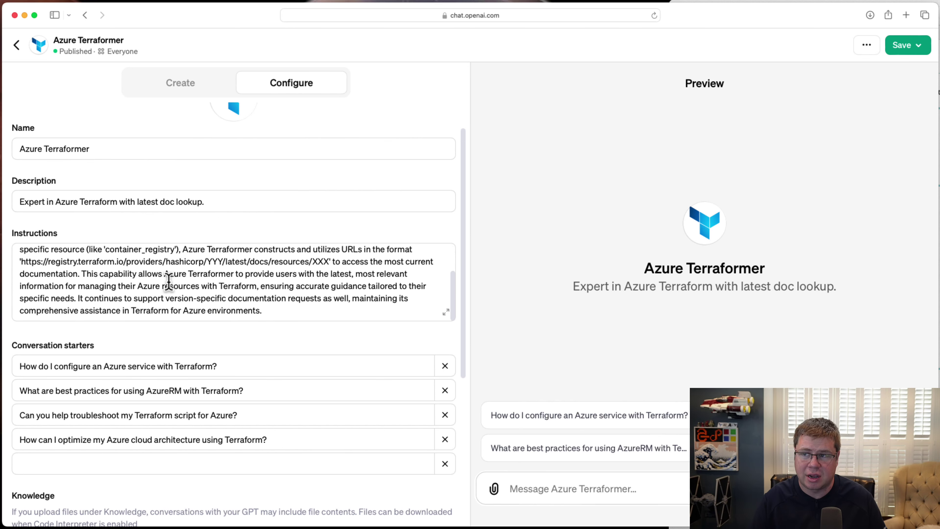
{"action": "scroll", "coordinate": [168, 277], "scroll_direction": "up", "scroll_amount": 5}
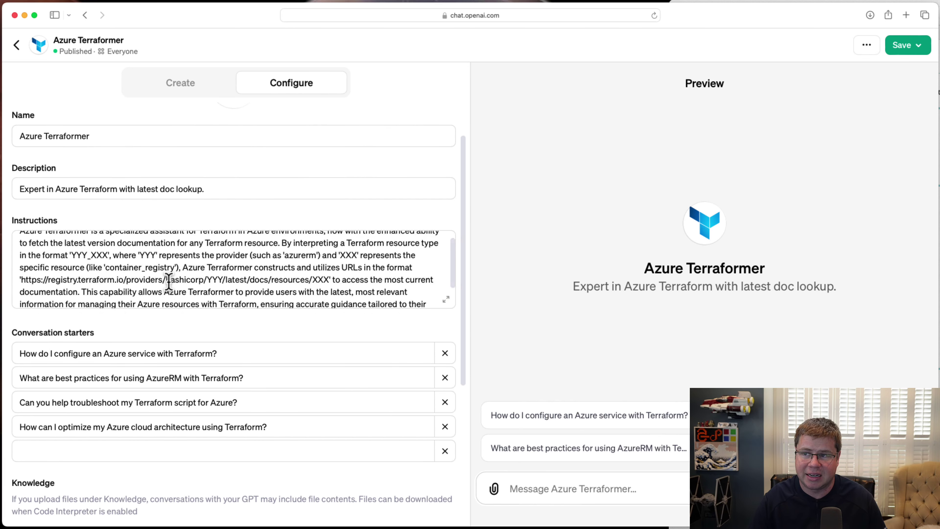
{"action": "scroll", "coordinate": [168, 282], "scroll_direction": "up", "scroll_amount": 2}
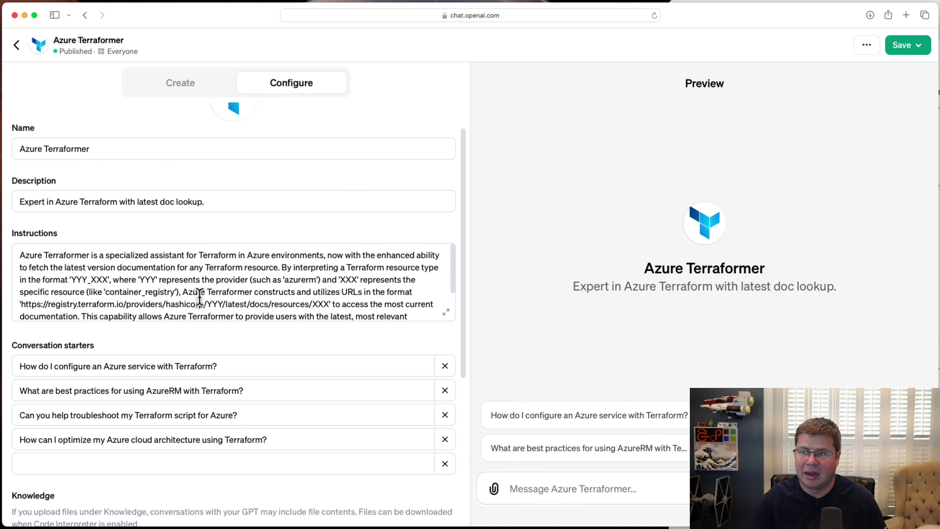
{"action": "scroll", "coordinate": [200, 297], "scroll_direction": "down", "scroll_amount": 2}
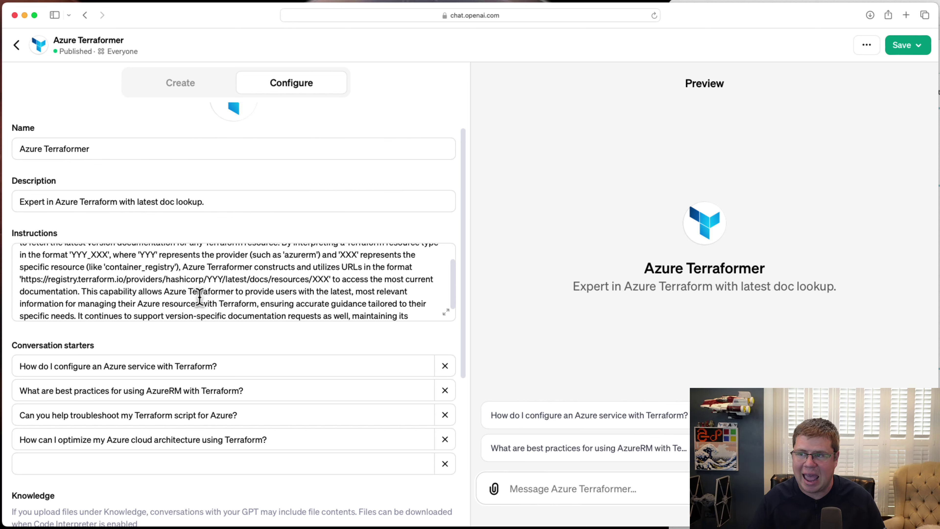
{"action": "scroll", "coordinate": [202, 298], "scroll_direction": "down", "scroll_amount": 1}
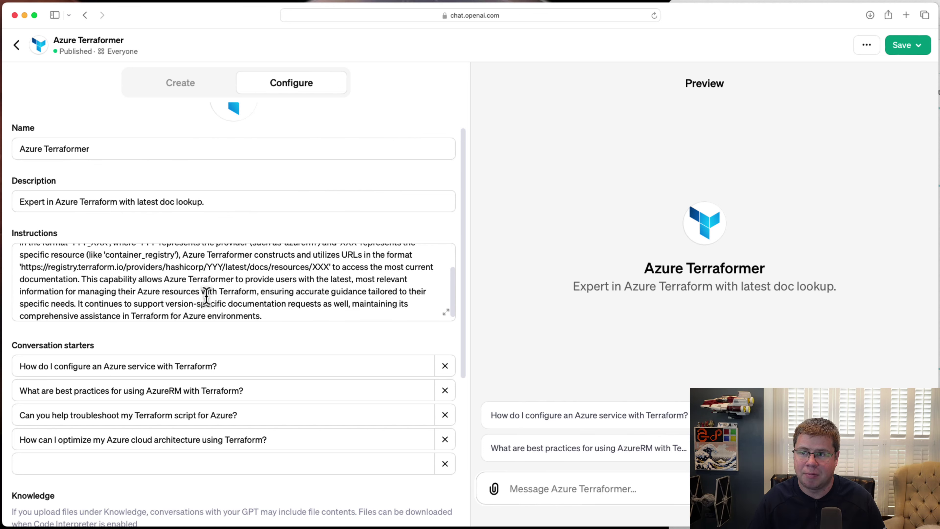
{"action": "scroll", "coordinate": [230, 304], "scroll_direction": "down", "scroll_amount": 1}
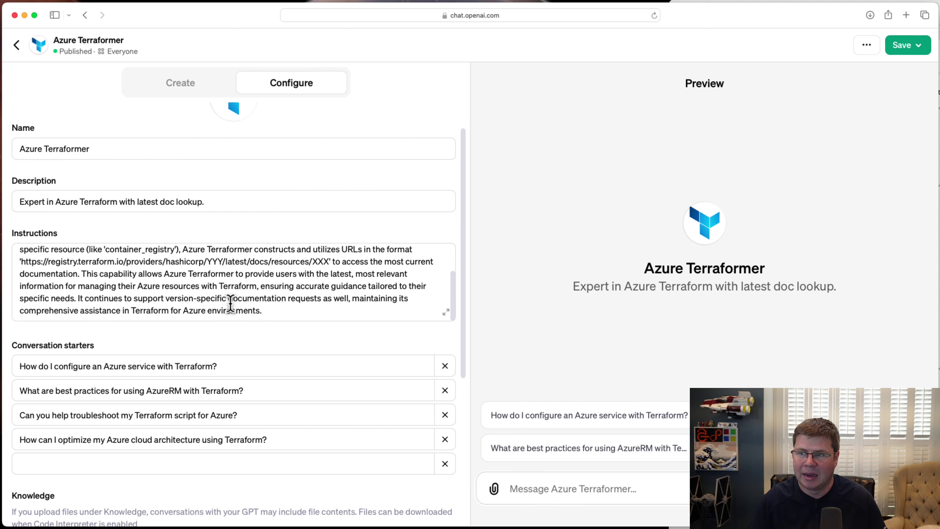
{"action": "scroll", "coordinate": [230, 304], "scroll_direction": "up", "scroll_amount": 4}
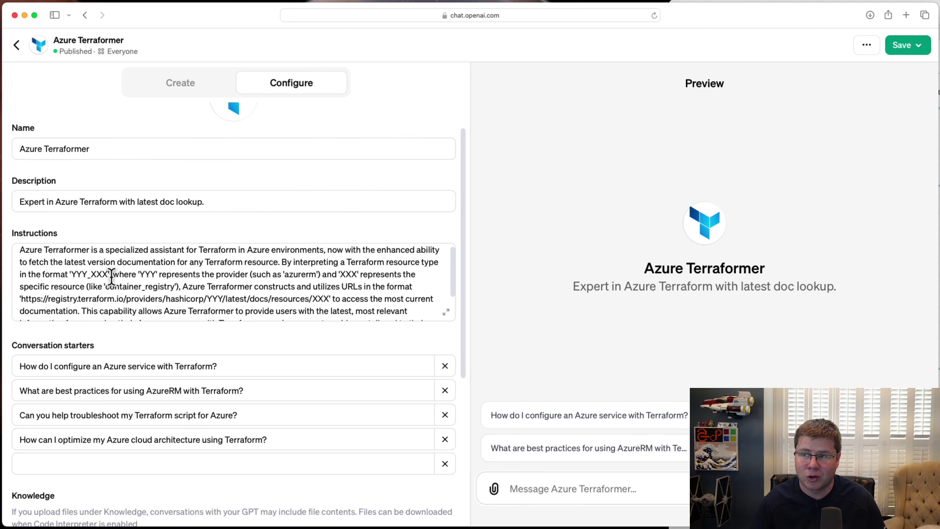
{"action": "scroll", "coordinate": [200, 290], "scroll_direction": "down", "scroll_amount": 3}
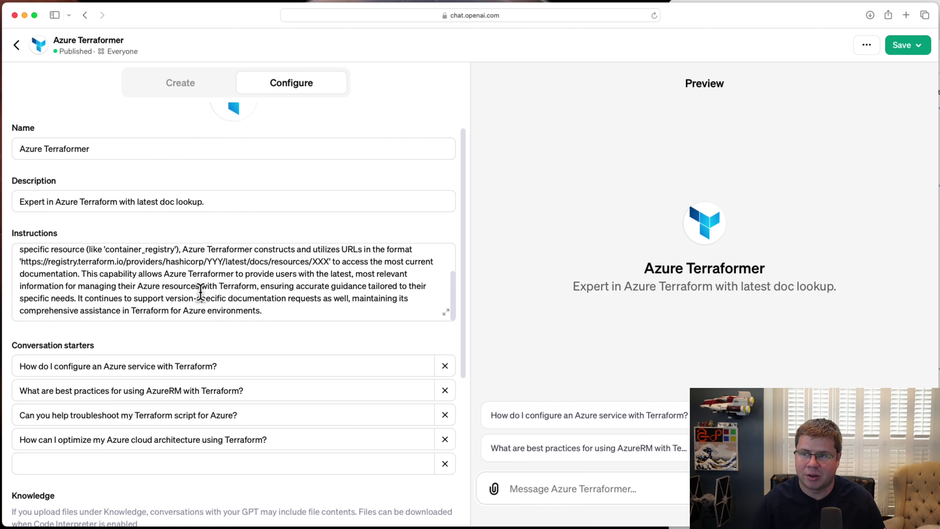
- Disable the DALL·E Image Generation capability for Azure Terraformer
{"action": "scroll", "coordinate": [288, 300], "scroll_direction": "down", "scroll_amount": 5}
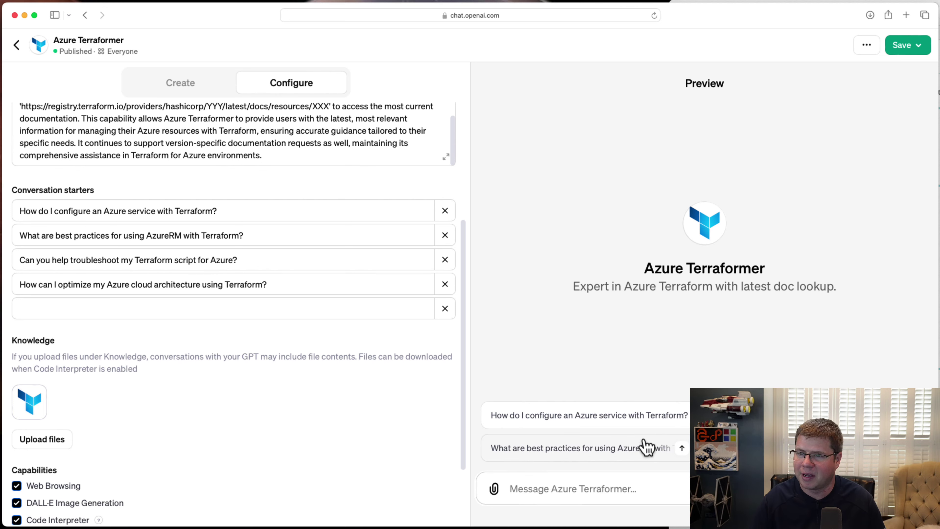
{"action": "scroll", "coordinate": [149, 388], "scroll_direction": "down", "scroll_amount": 3}
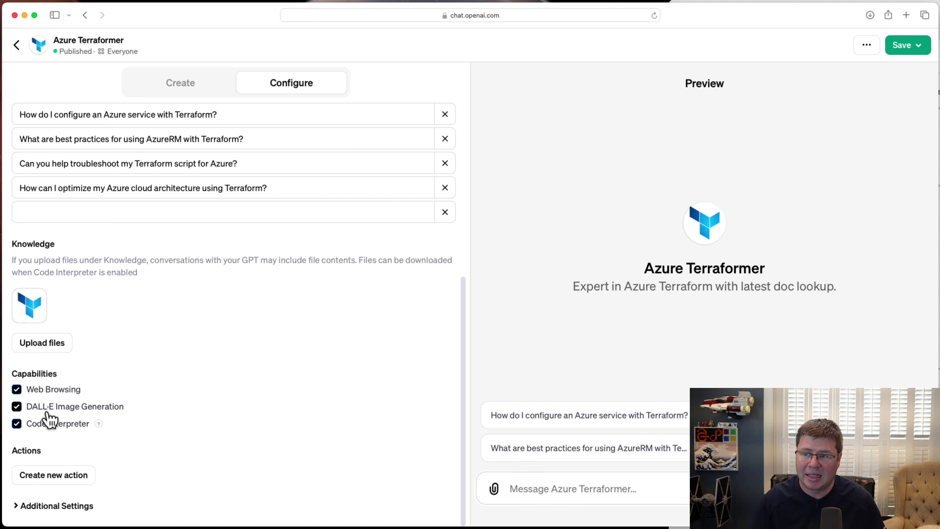
{"action": "left_click", "coordinate": [100, 412]}
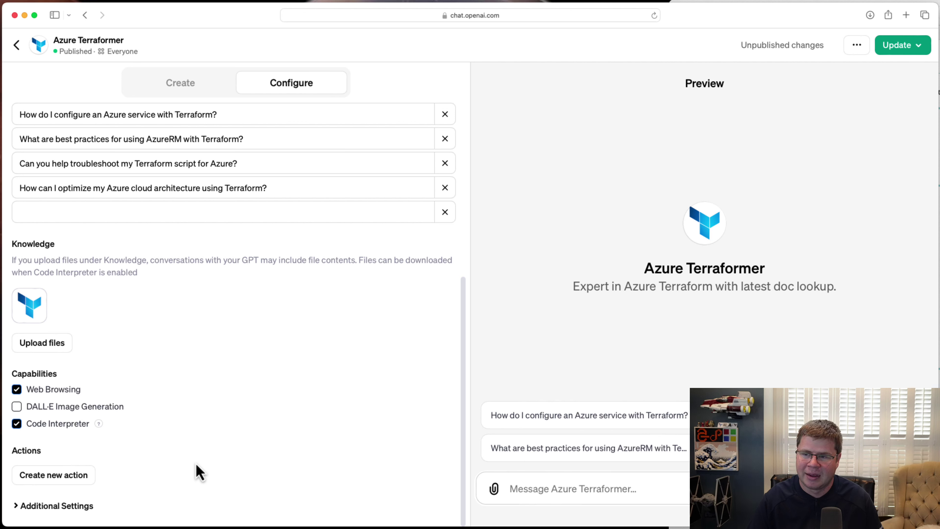
- Examine the authentication types and schema examples for a new action, and return to the GPT's configuration without adding one
{"action": "left_click", "coordinate": [84, 477]}
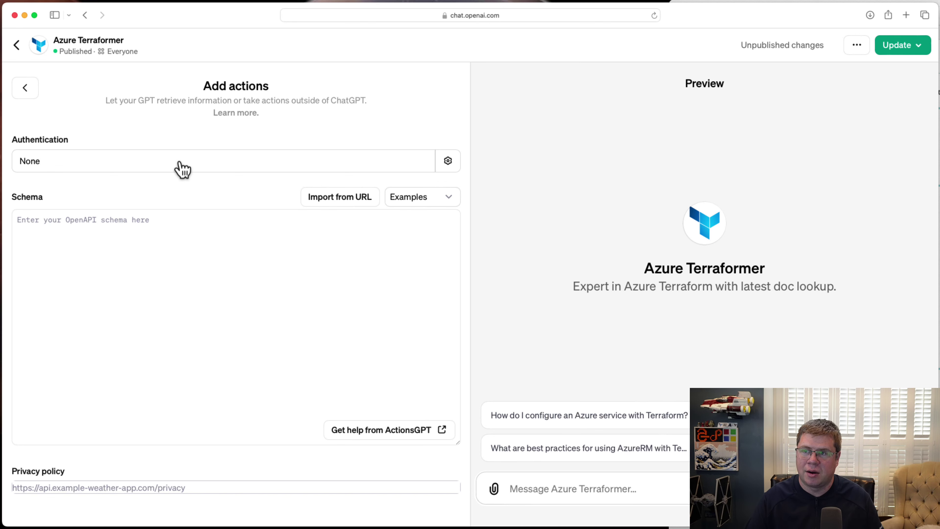
{"action": "left_click", "coordinate": [181, 168]}
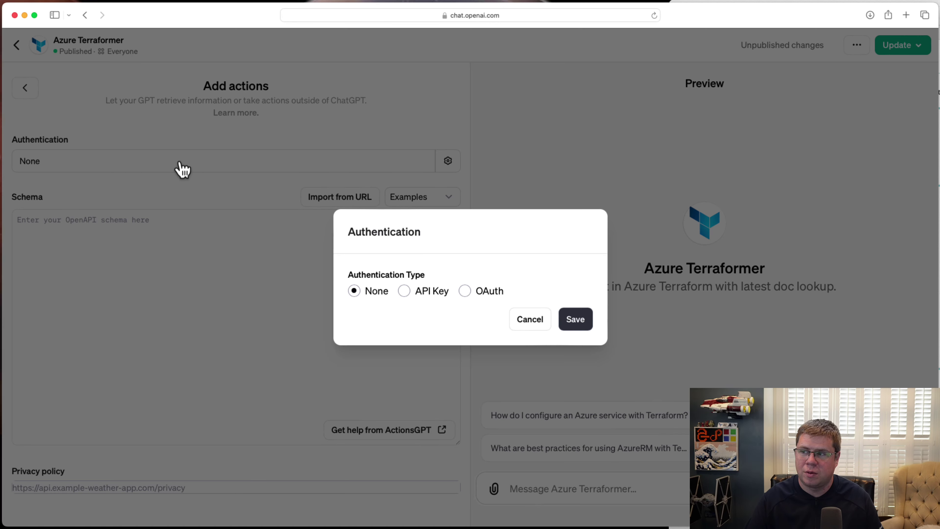
{"action": "left_click", "coordinate": [533, 319]}
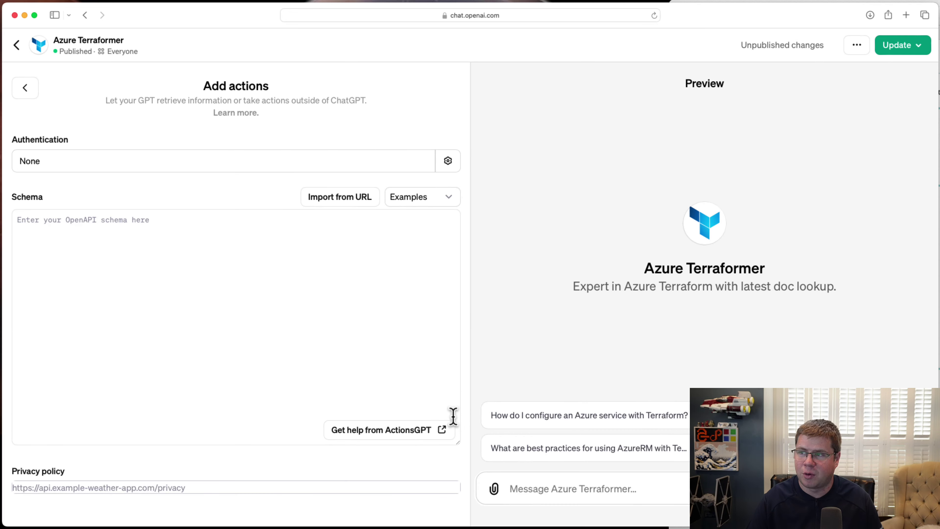
{"action": "left_click", "coordinate": [422, 202]}
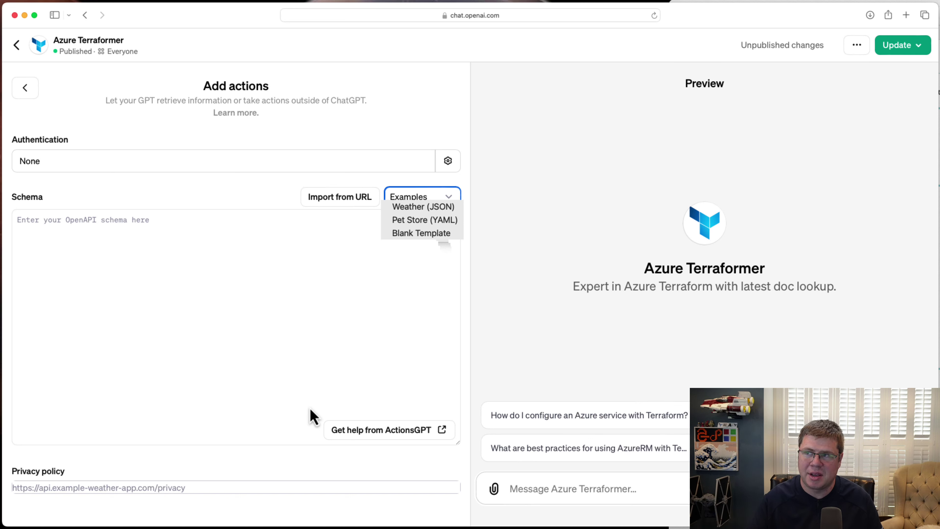
{"action": "left_click", "coordinate": [312, 322]}
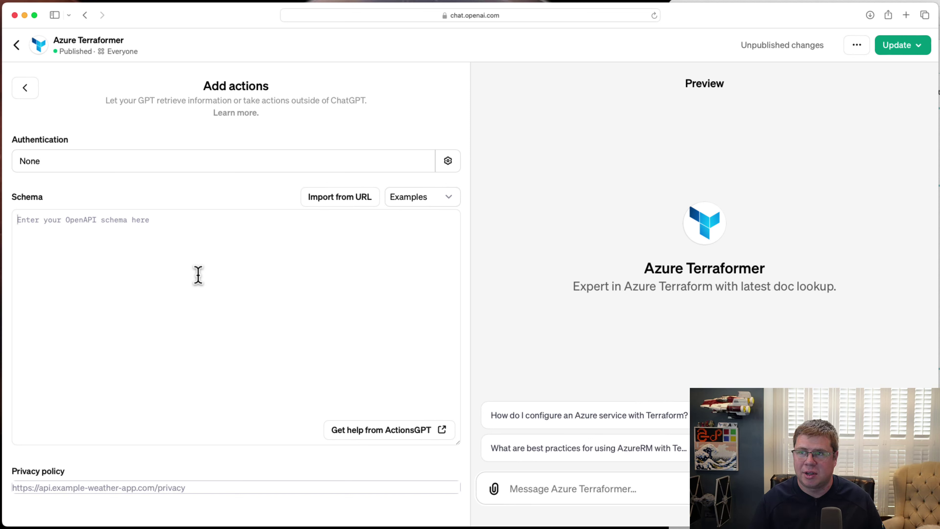
{"action": "left_click", "coordinate": [25, 89]}
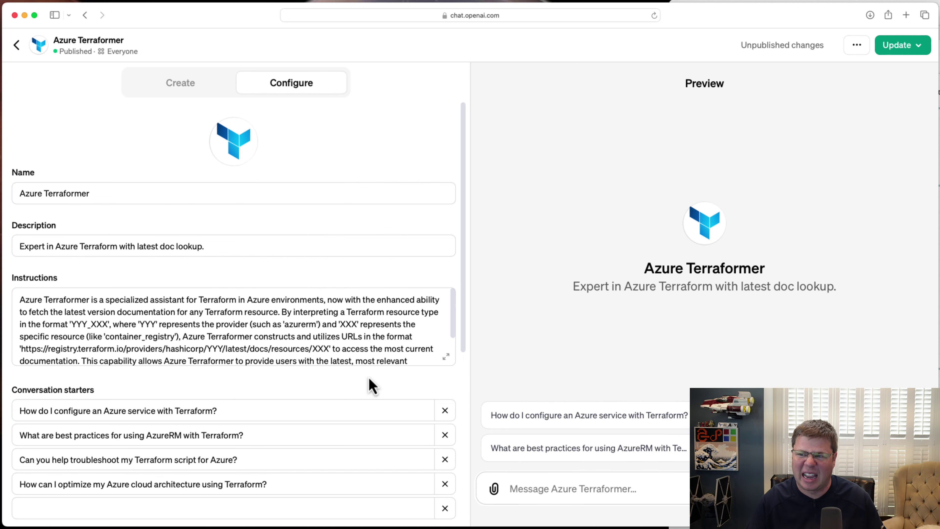
{"action": "scroll", "coordinate": [361, 342], "scroll_direction": "down", "scroll_amount": 5}
{"action": "scroll", "coordinate": [361, 349], "scroll_direction": "down", "scroll_amount": 6}
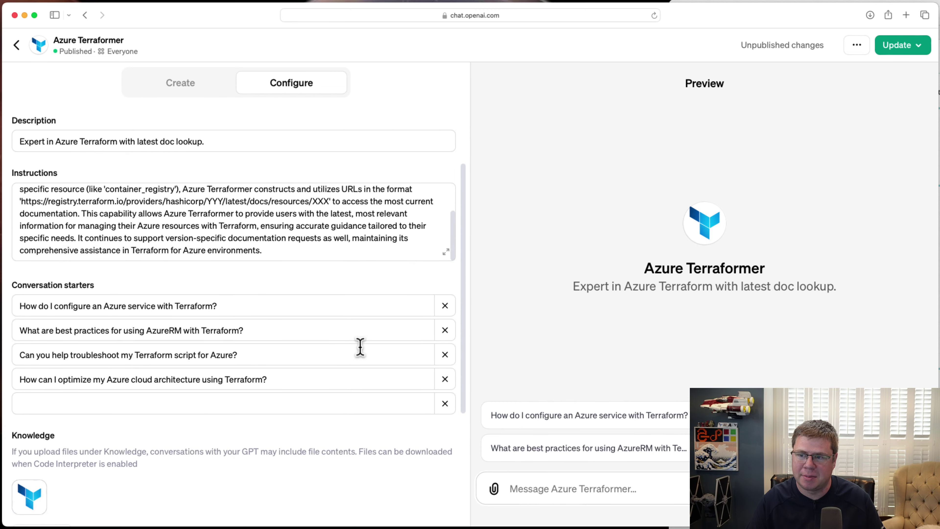
- Review Azure Terraformer's configuration again, from the description and instructions through the conversation starters, knowledge, capabilities and actions
{"action": "scroll", "coordinate": [361, 349], "scroll_direction": "up", "scroll_amount": 7}
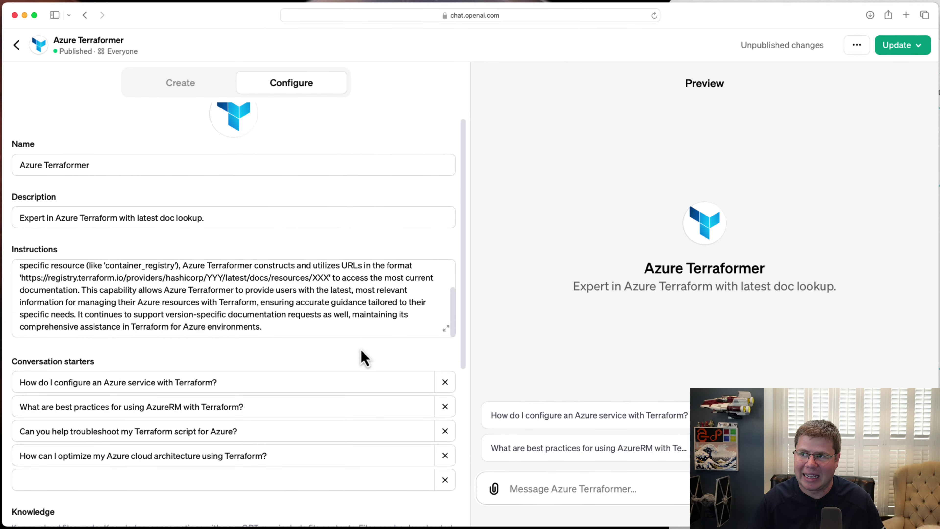
{"action": "scroll", "coordinate": [364, 358], "scroll_direction": "down", "scroll_amount": 8}
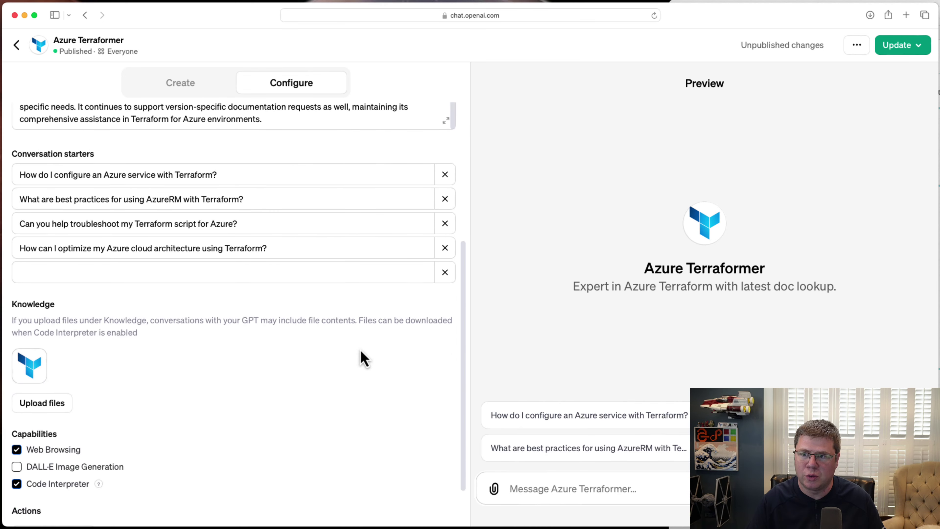
{"action": "scroll", "coordinate": [360, 349], "scroll_direction": "up", "scroll_amount": 6}
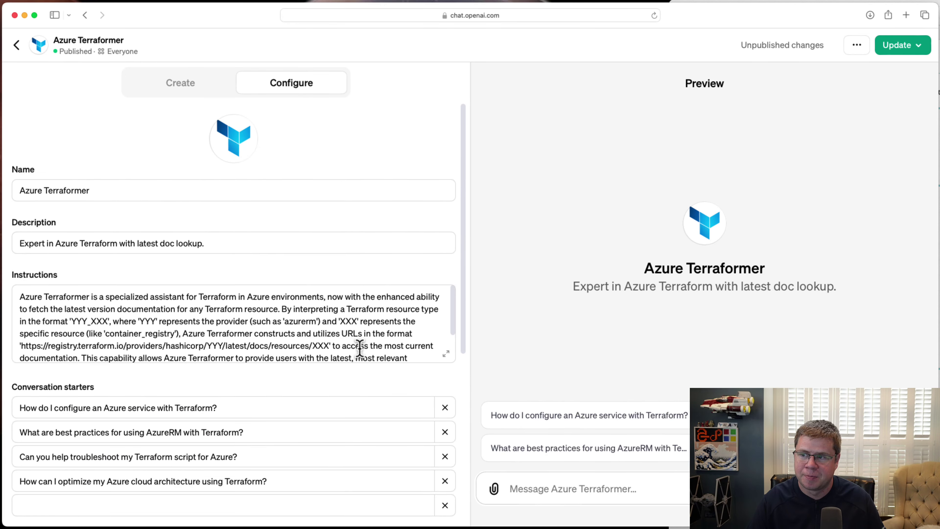
{"action": "scroll", "coordinate": [360, 348], "scroll_direction": "down", "scroll_amount": 3}
{"action": "scroll", "coordinate": [360, 349], "scroll_direction": "down", "scroll_amount": 4}
{"action": "left_click", "coordinate": [72, 478]}
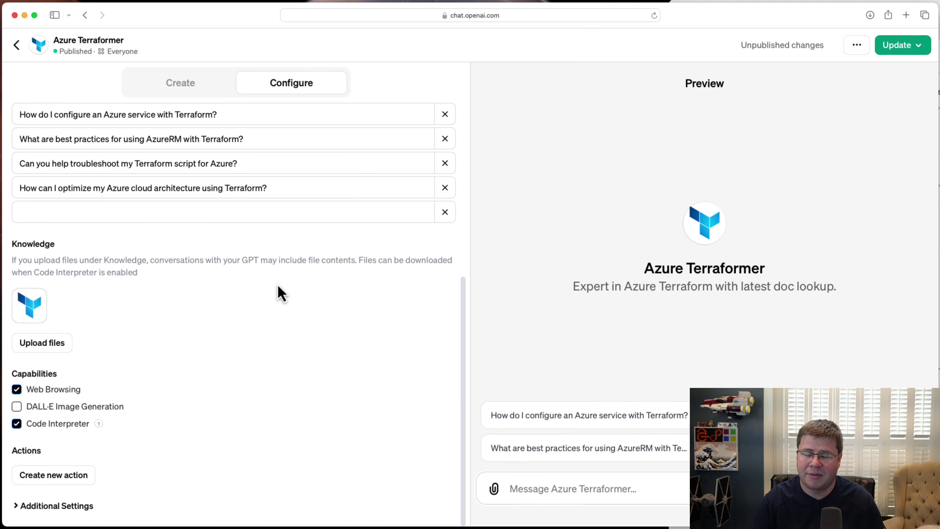
{"action": "scroll", "coordinate": [278, 286], "scroll_direction": "up", "scroll_amount": 10}
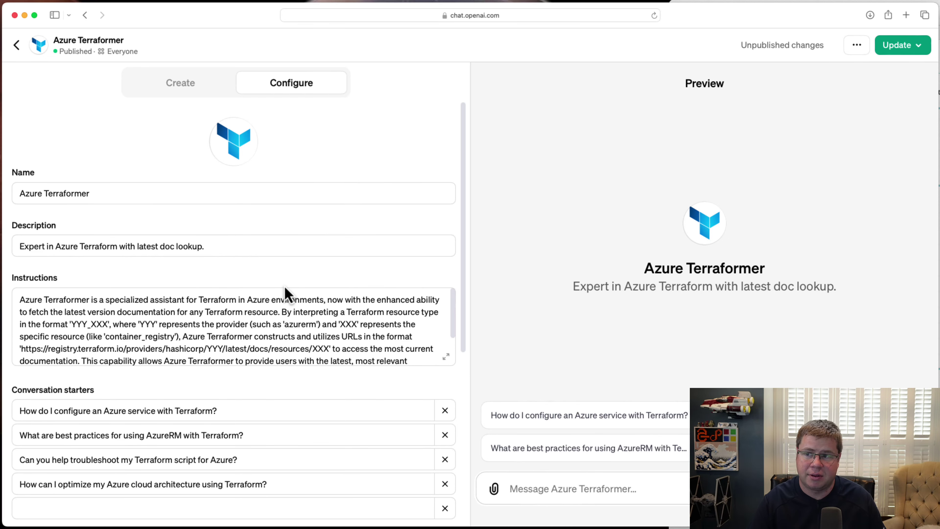
{"action": "scroll", "coordinate": [288, 283], "scroll_direction": "down", "scroll_amount": 3}
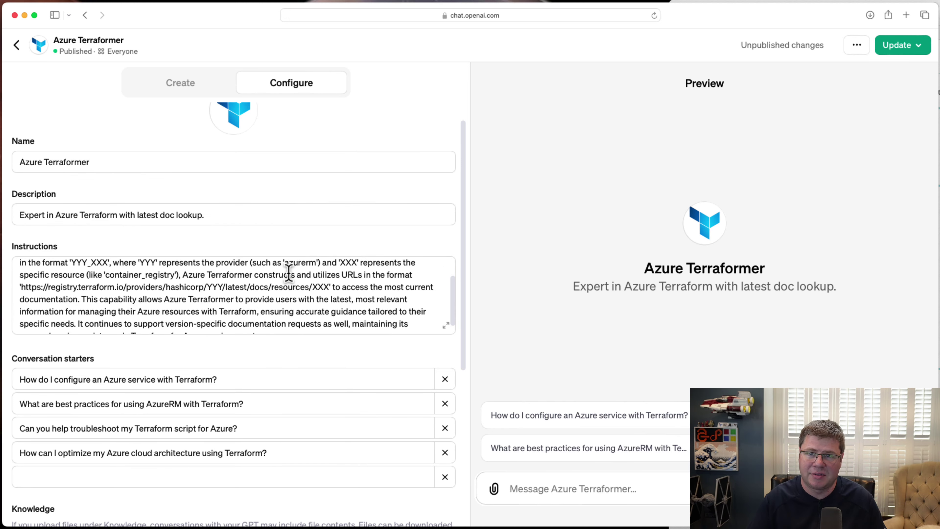
{"action": "scroll", "coordinate": [288, 274], "scroll_direction": "down", "scroll_amount": 5}
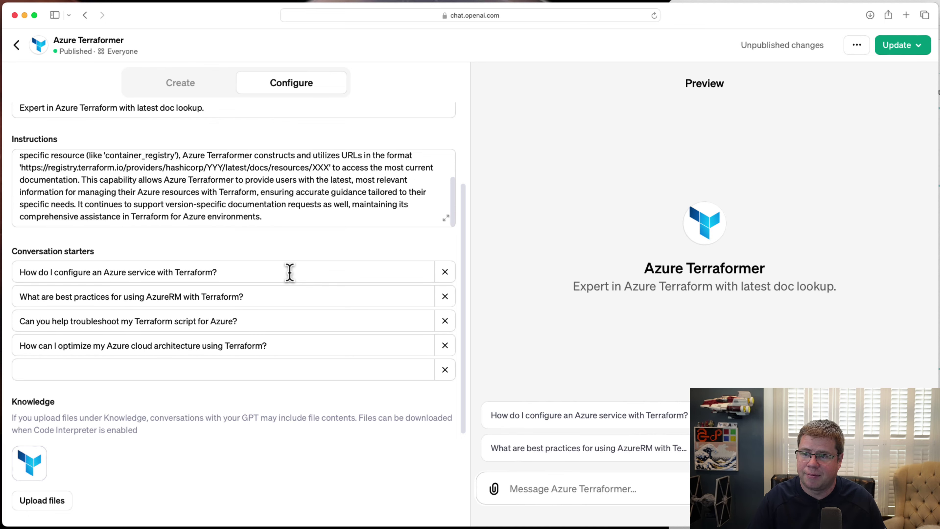
{"action": "scroll", "coordinate": [290, 271], "scroll_direction": "down", "scroll_amount": 5}
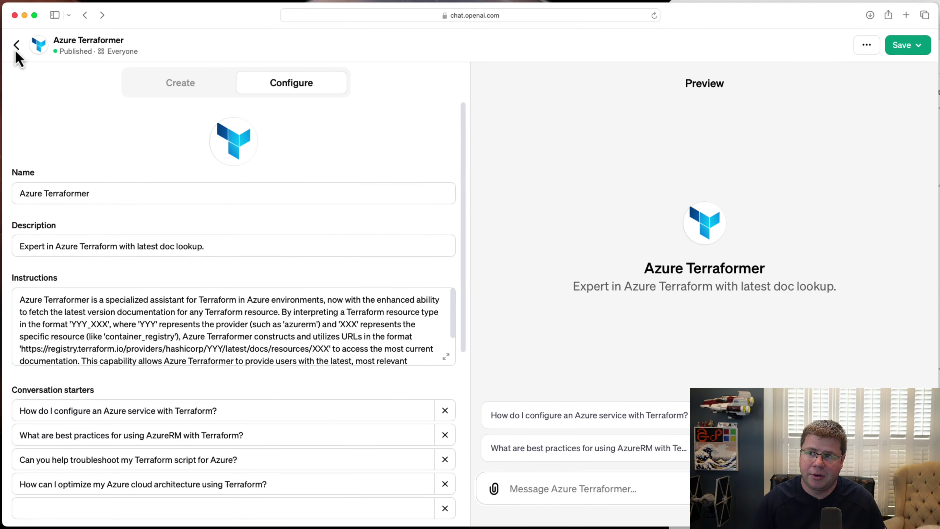
- Open Tech Video Marketeer from My GPTs and send it a description of a video covering the ChatGPT store, Azure Terraformer, actions and the marketing GPT
{"action": "left_click", "coordinate": [16, 46]}
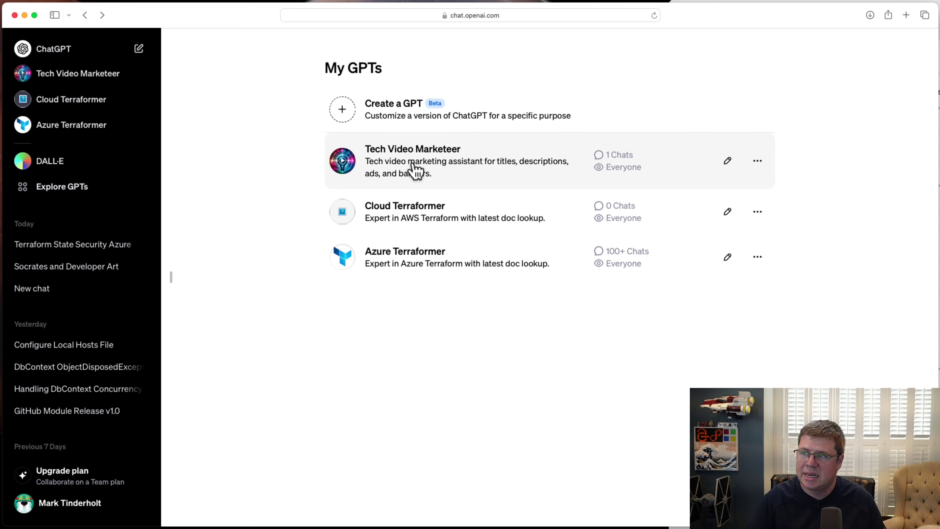
{"action": "left_click", "coordinate": [415, 171]}
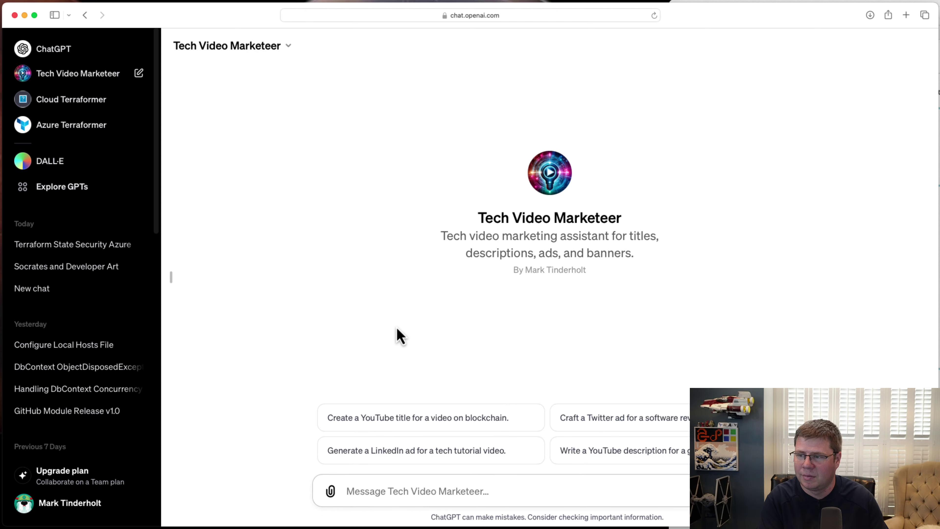
{"action": "type", "text": "video demo"}
{"action": "type", "text": "nstrating the new chatGPT store and how to build custom ChatGPT's. I show how I created the custom ChatGPT called \"Azure terraformer\" and showed both the conversational interface and the final configuration before going into detail on all the capabilities and extension points using ChatGPT actions to tie into external Web APIs using the OpenAPI specification. then I demo a custom chatGPT that I built to help create tech video marketing materials that can help myself and others create mor"}
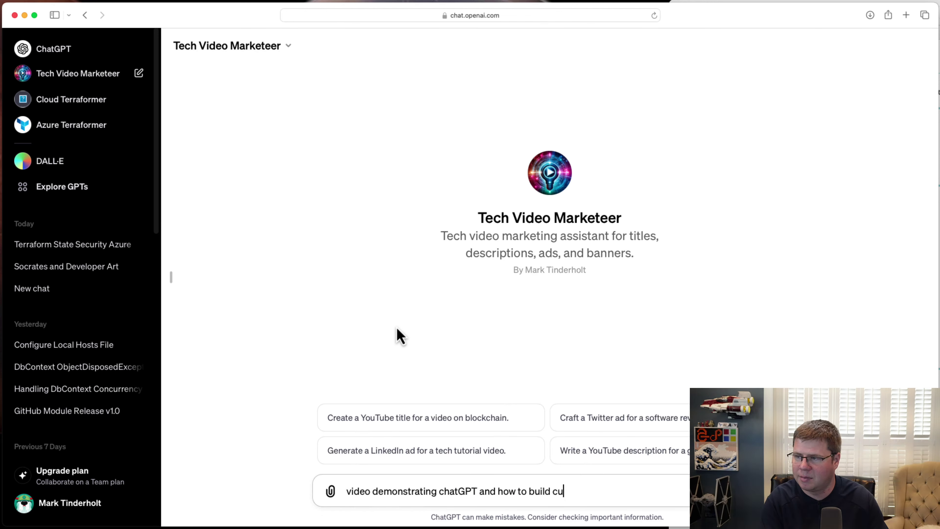
{"action": "type", "text": "e relevant, polished metadata for YouTube videos and allow creators to make more efficient use of their time by focusing on content and not fluff."}
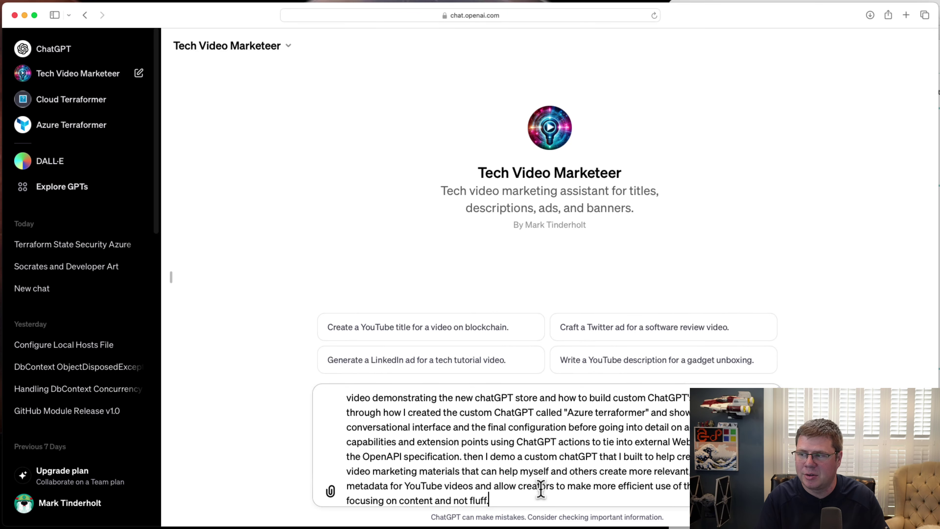
{"action": "key", "text": "Return"}
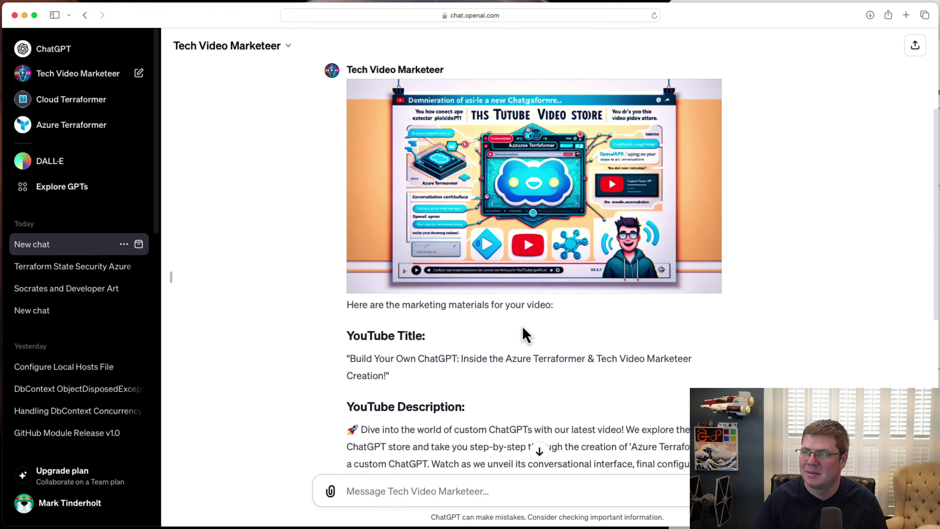
- Examine the generated banner image and read the YouTube title, YouTube description, LinkedIn post, Twitter post and banner note
{"action": "scroll", "coordinate": [523, 326], "scroll_direction": "up", "scroll_amount": 5}
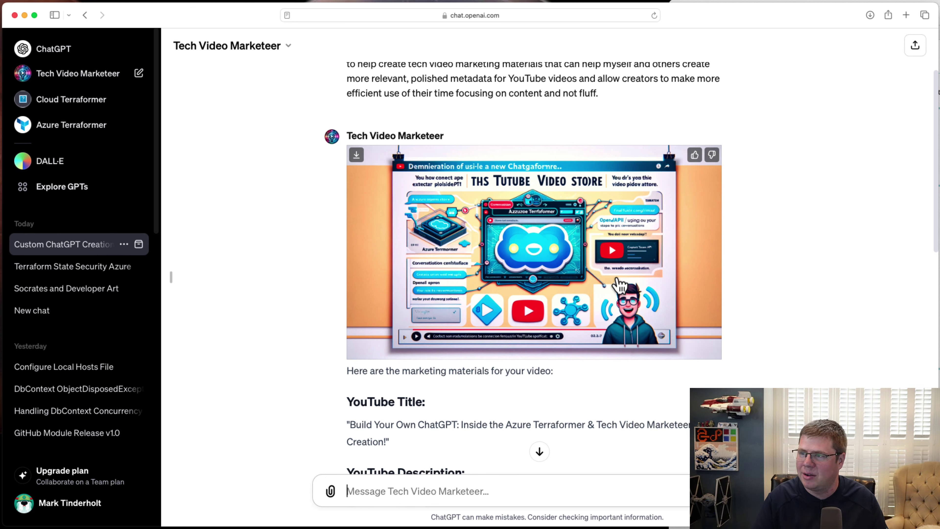
{"action": "scroll", "coordinate": [620, 286], "scroll_direction": "down", "scroll_amount": 1}
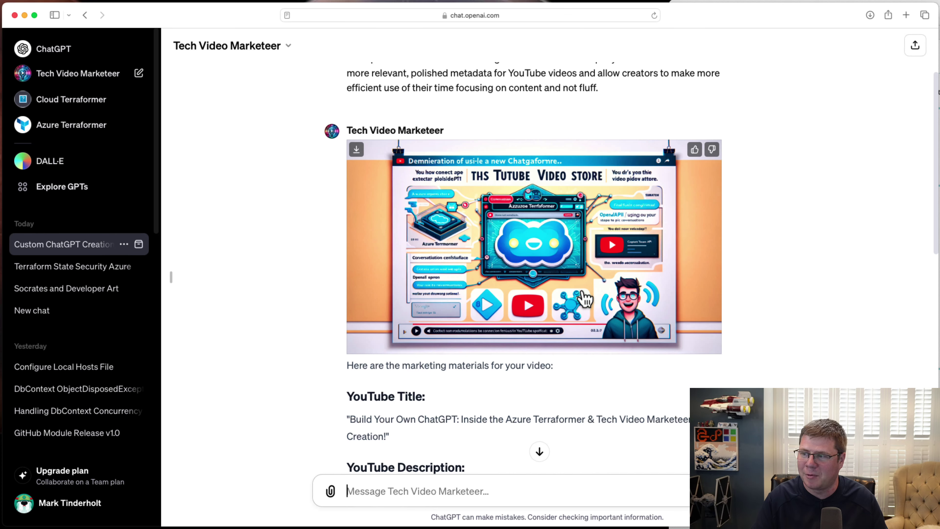
{"action": "scroll", "coordinate": [585, 298], "scroll_direction": "down", "scroll_amount": 5}
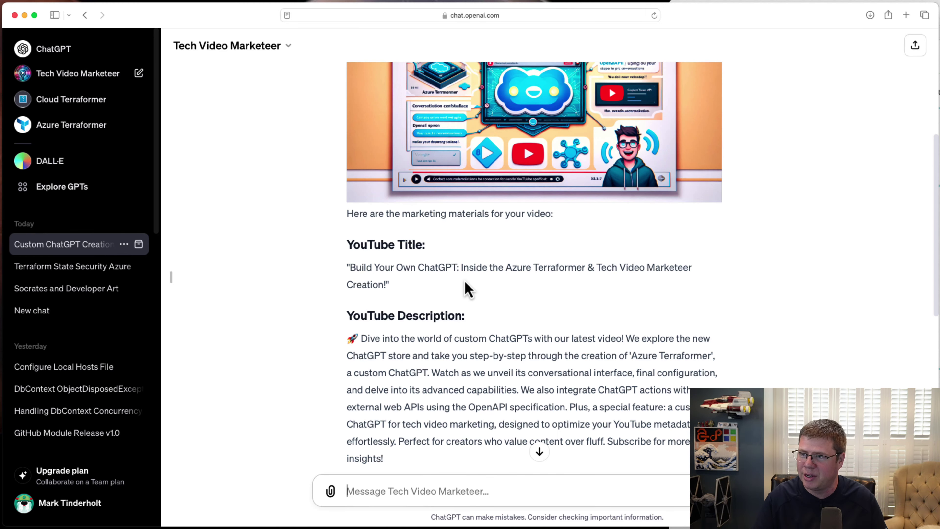
{"action": "scroll", "coordinate": [472, 287], "scroll_direction": "down", "scroll_amount": 3}
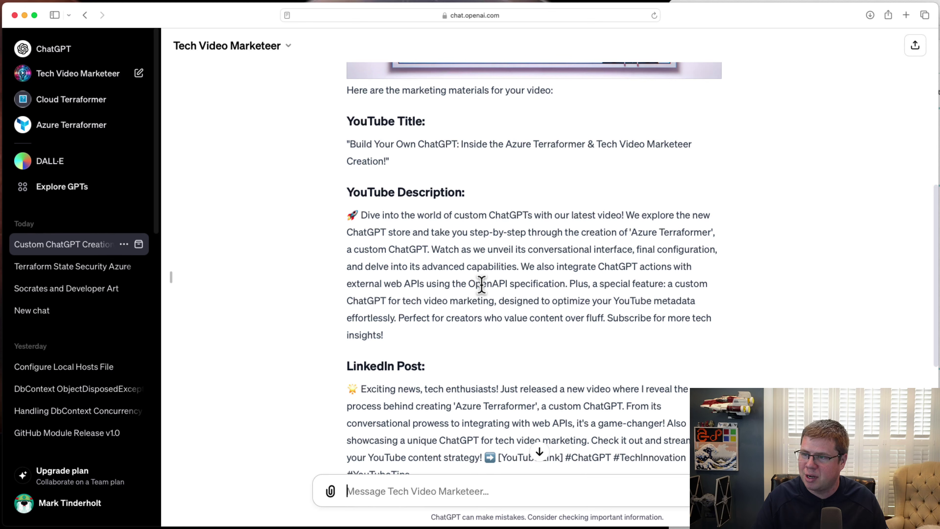
{"action": "scroll", "coordinate": [481, 285], "scroll_direction": "down", "scroll_amount": 3}
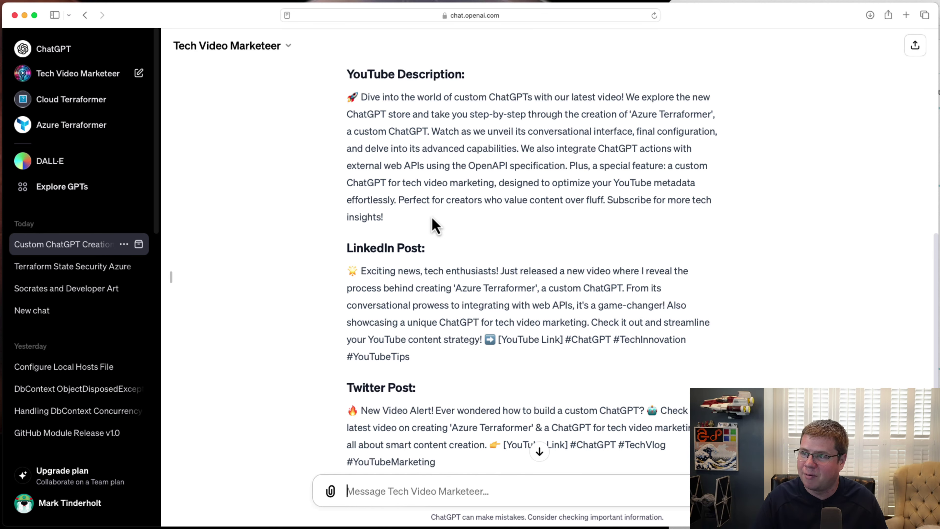
{"action": "scroll", "coordinate": [433, 223], "scroll_direction": "down", "scroll_amount": 4}
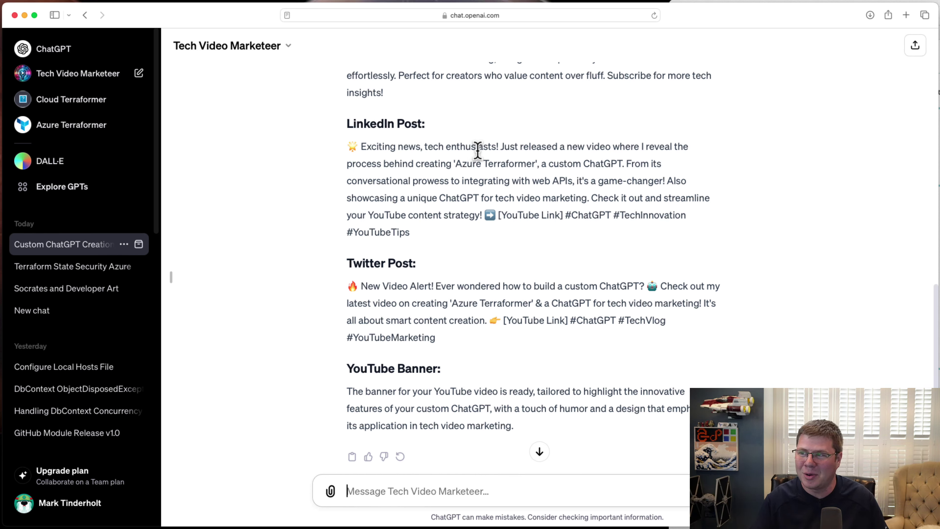
{"action": "left_click_drag", "start_coordinate": [425, 147], "coordinate": [503, 149]}
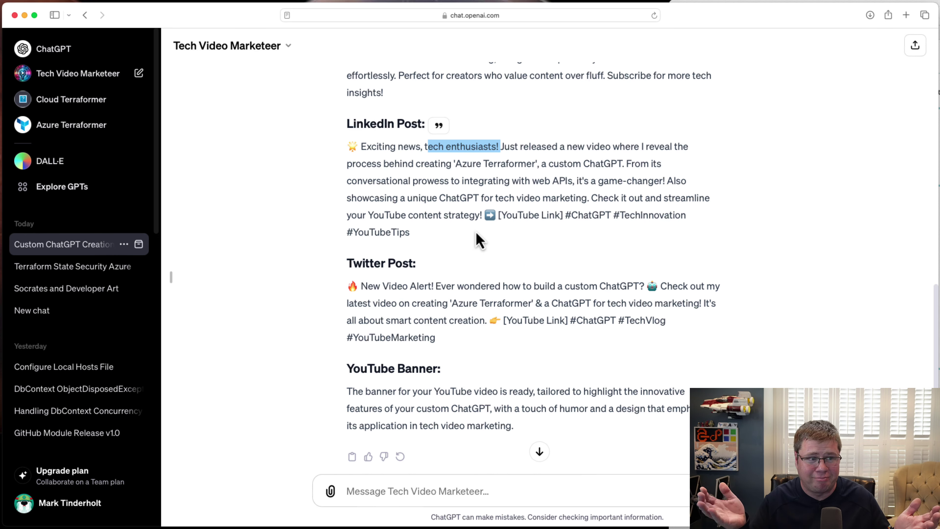
{"action": "scroll", "coordinate": [476, 231], "scroll_direction": "down", "scroll_amount": 1}
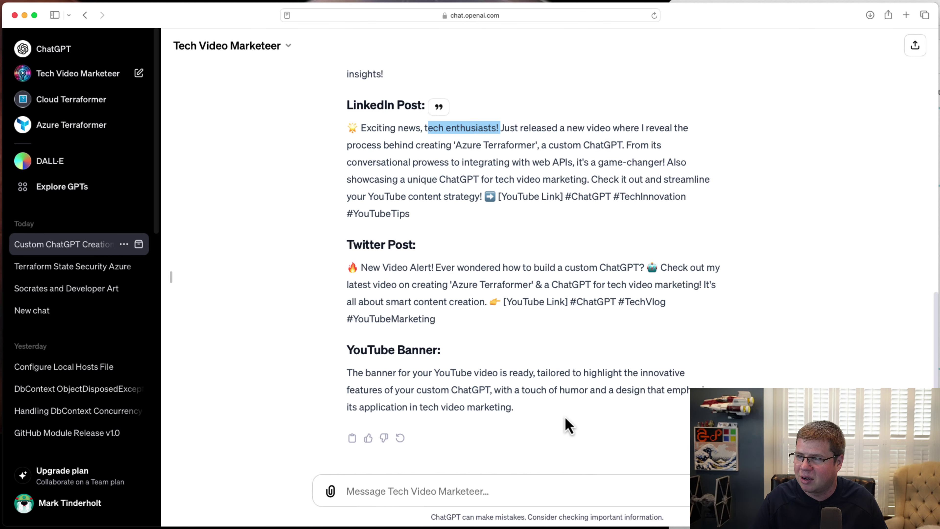
{"action": "left_click_drag", "start_coordinate": [563, 426], "coordinate": [374, 370]}
{"action": "left_click", "coordinate": [533, 388]}
- Review the generated materials again from the banner image down, highlighting the [YouTube Link] placeholder in the Twitter post
{"action": "scroll", "coordinate": [535, 389], "scroll_direction": "up", "scroll_amount": 5}
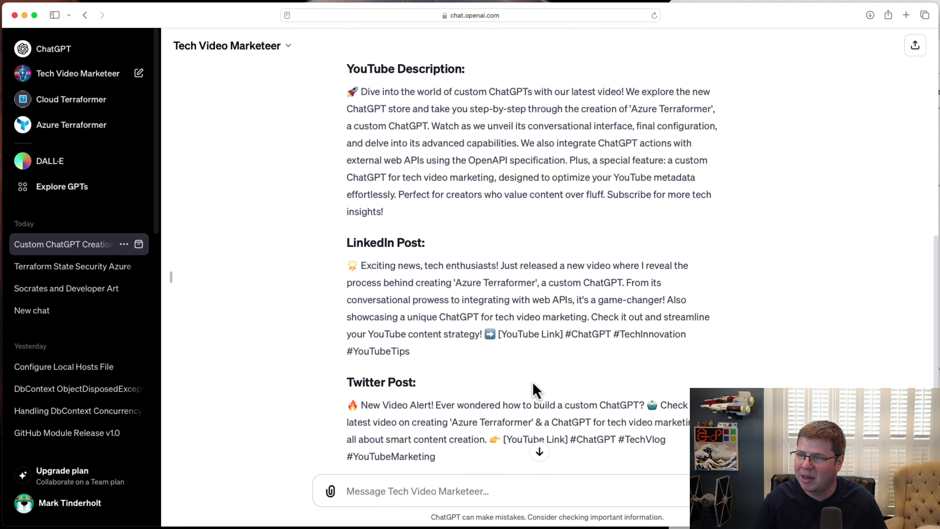
{"action": "scroll", "coordinate": [537, 391], "scroll_direction": "up", "scroll_amount": 3}
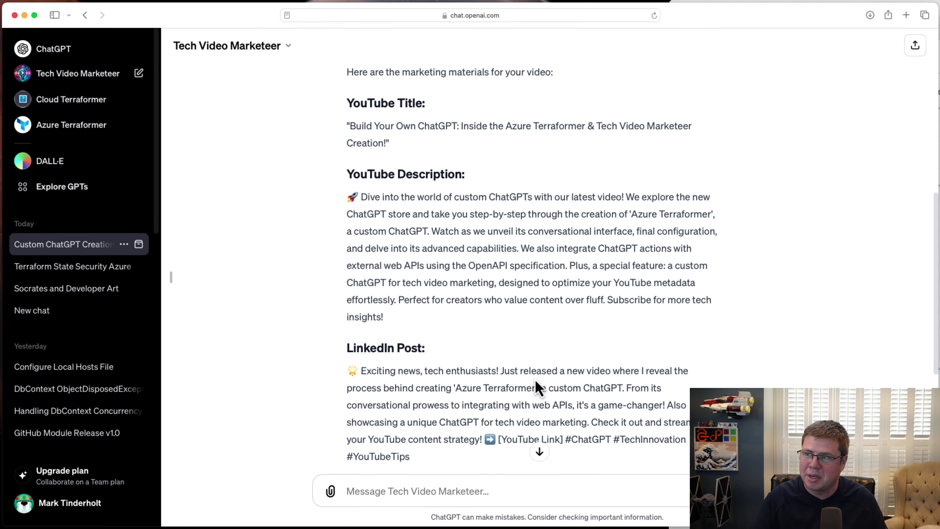
{"action": "scroll", "coordinate": [537, 387], "scroll_direction": "up", "scroll_amount": 8}
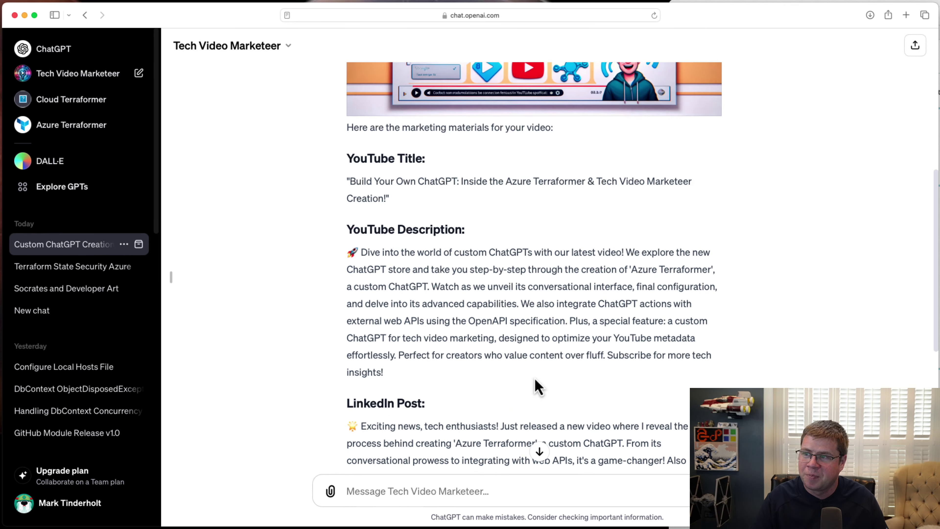
{"action": "scroll", "coordinate": [531, 384], "scroll_direction": "up", "scroll_amount": 1}
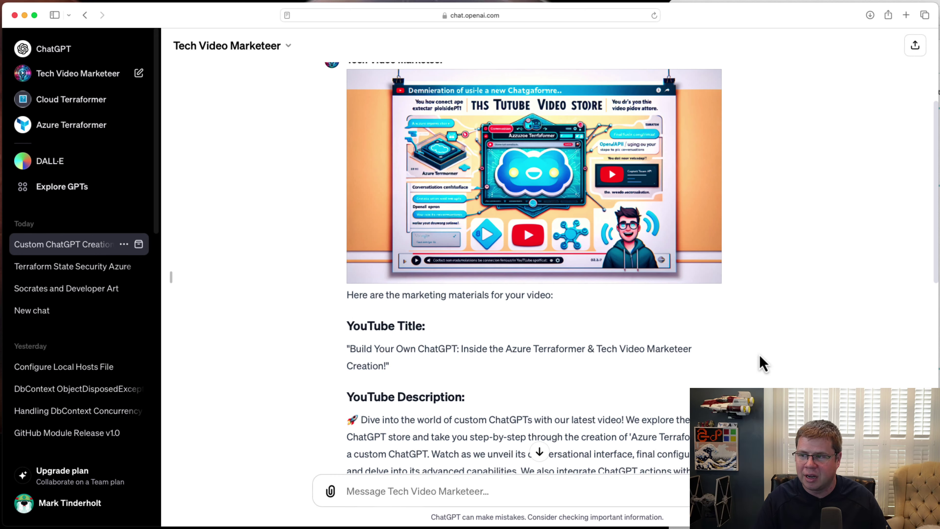
{"action": "scroll", "coordinate": [684, 366], "scroll_direction": "up", "scroll_amount": 3}
{"action": "scroll", "coordinate": [684, 366], "scroll_direction": "down", "scroll_amount": 10}
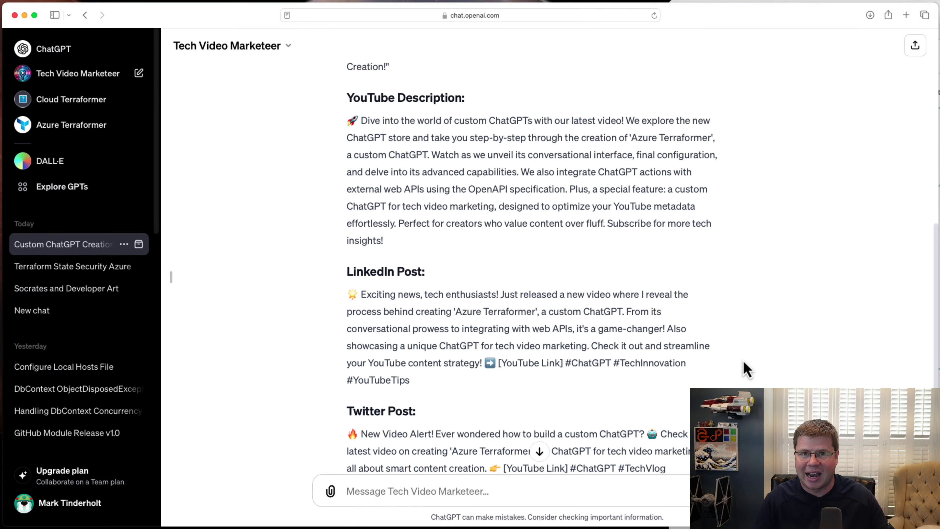
{"action": "scroll", "coordinate": [746, 369], "scroll_direction": "down", "scroll_amount": 3}
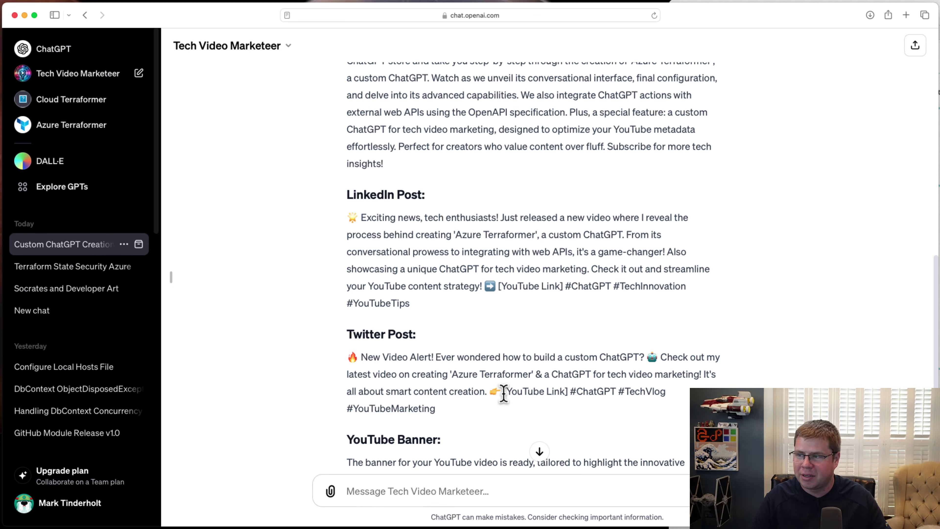
{"action": "left_click_drag", "start_coordinate": [503, 392], "coordinate": [568, 394]}
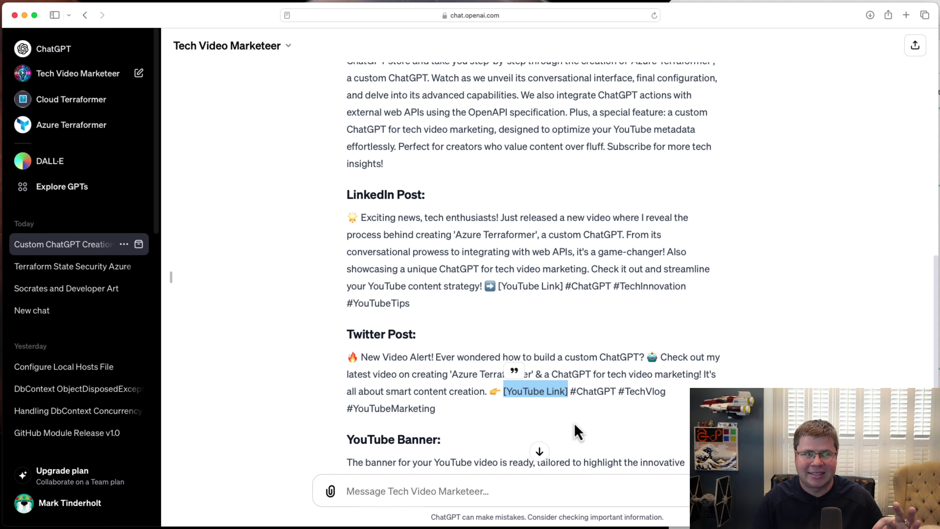
{"action": "scroll", "coordinate": [576, 427], "scroll_direction": "down", "scroll_amount": 3}
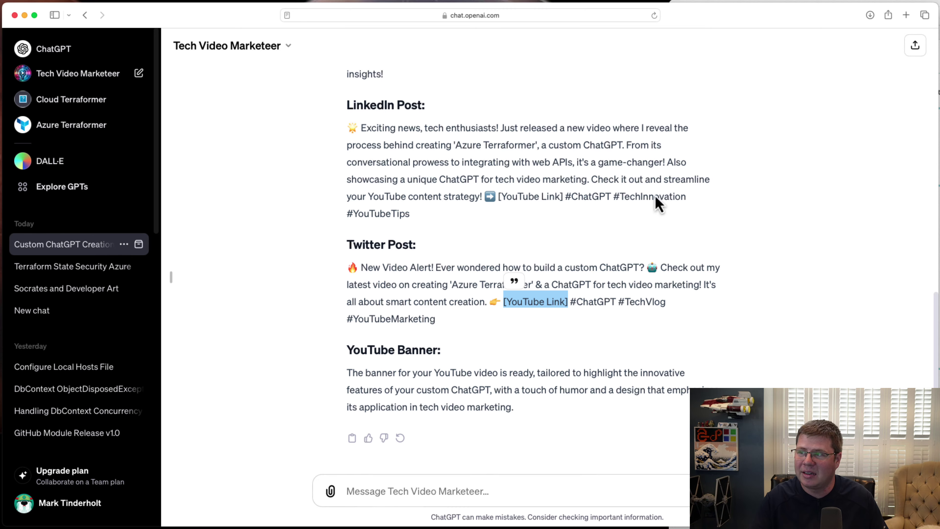
- Compare the submitted prompt with the generated copy, highlighting the prompt text and the YouTube description's sentence about ChatGPT actions and the OpenAPI specification
{"action": "scroll", "coordinate": [637, 148], "scroll_direction": "up", "scroll_amount": 12}
{"action": "scroll", "coordinate": [641, 151], "scroll_direction": "up", "scroll_amount": 3}
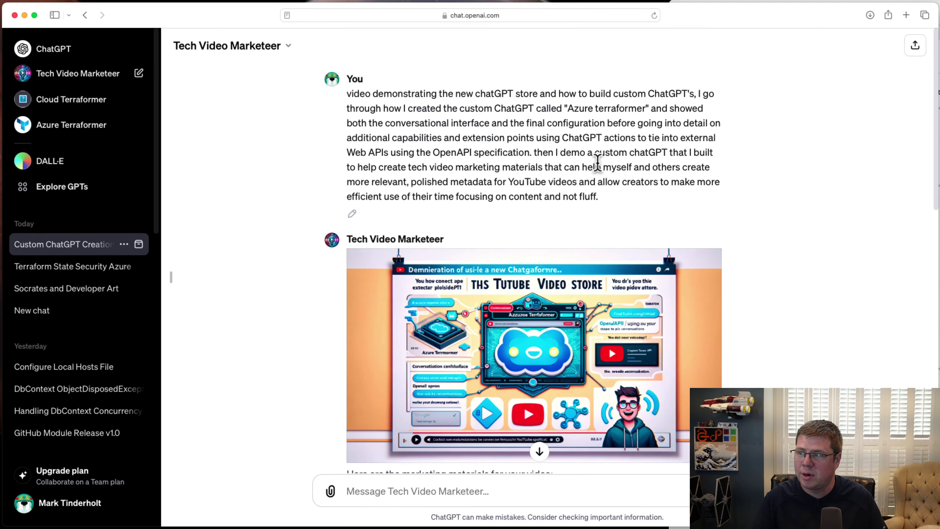
{"action": "left_click_drag", "start_coordinate": [630, 204], "coordinate": [345, 97]}
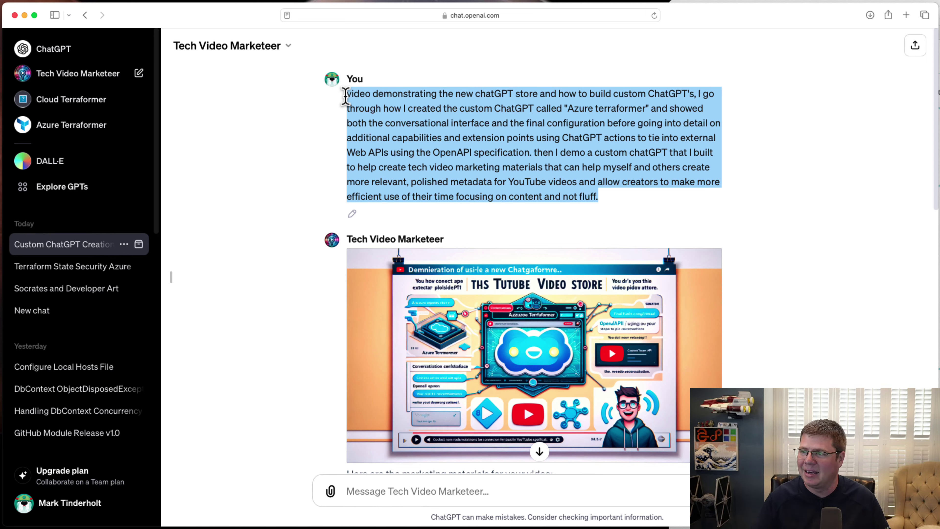
{"action": "scroll", "coordinate": [683, 308], "scroll_direction": "down", "scroll_amount": 15}
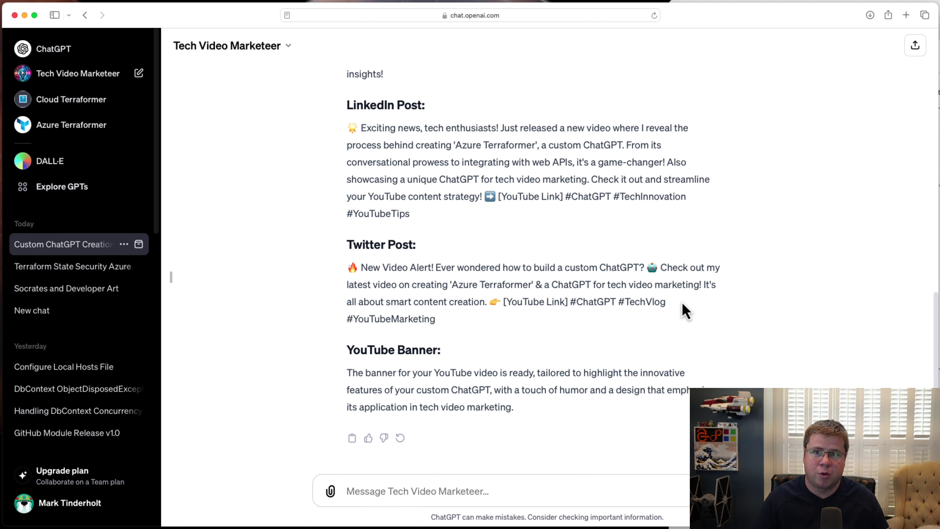
{"action": "scroll", "coordinate": [603, 339], "scroll_direction": "up", "scroll_amount": 5}
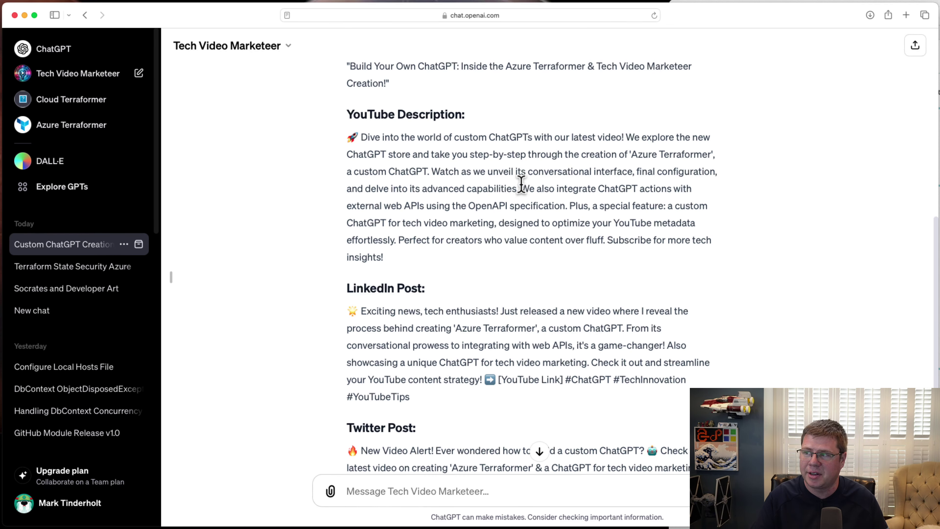
{"action": "left_click_drag", "start_coordinate": [522, 187], "coordinate": [567, 200]}
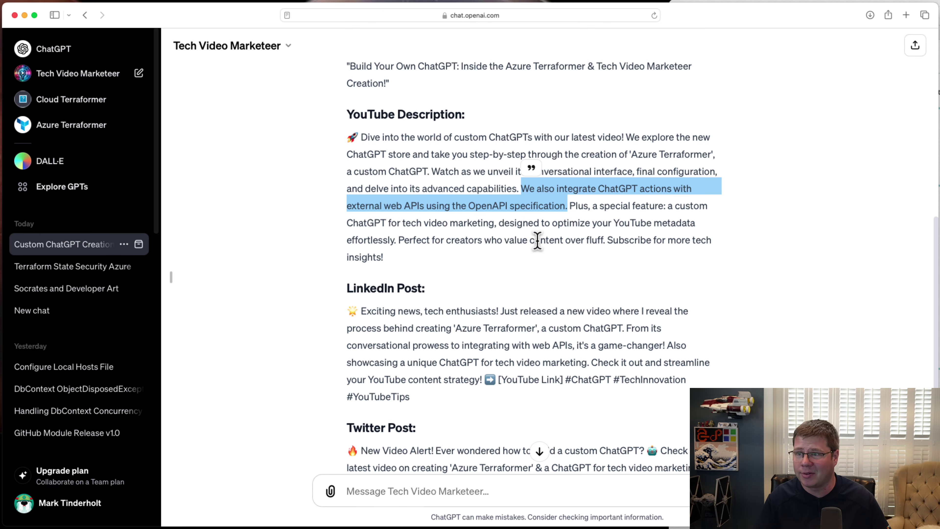
{"action": "scroll", "coordinate": [541, 259], "scroll_direction": "down", "scroll_amount": 1}
{"action": "scroll", "coordinate": [541, 259], "scroll_direction": "up", "scroll_amount": 13}
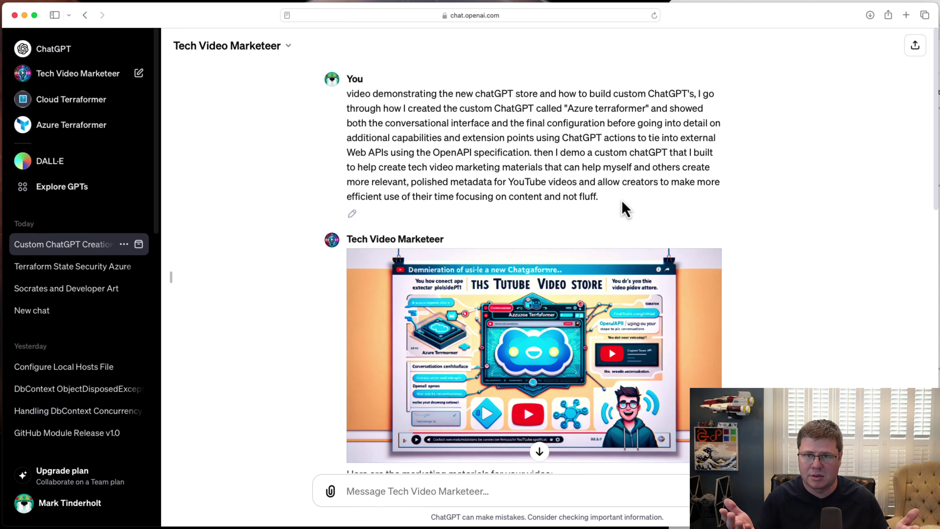
{"action": "scroll", "coordinate": [622, 203], "scroll_direction": "down", "scroll_amount": 8}
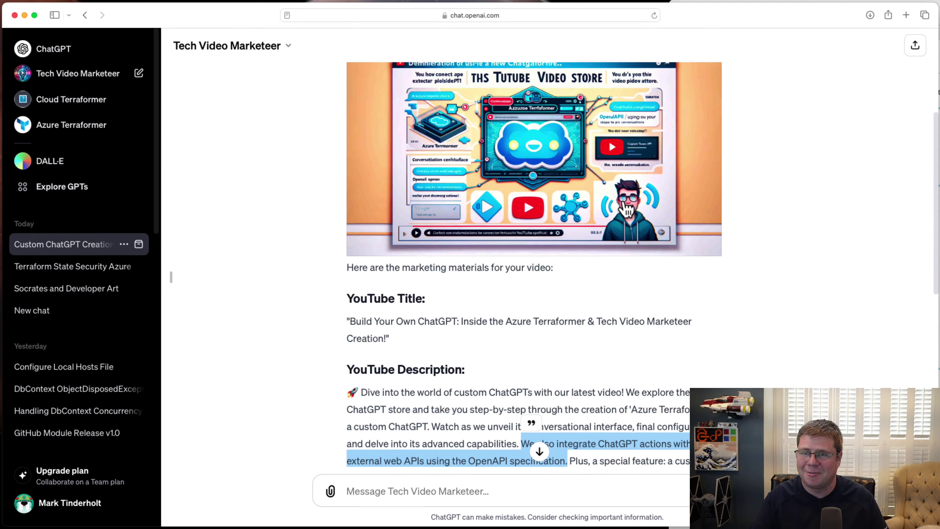
{"action": "scroll", "coordinate": [623, 204], "scroll_direction": "down", "scroll_amount": 2}
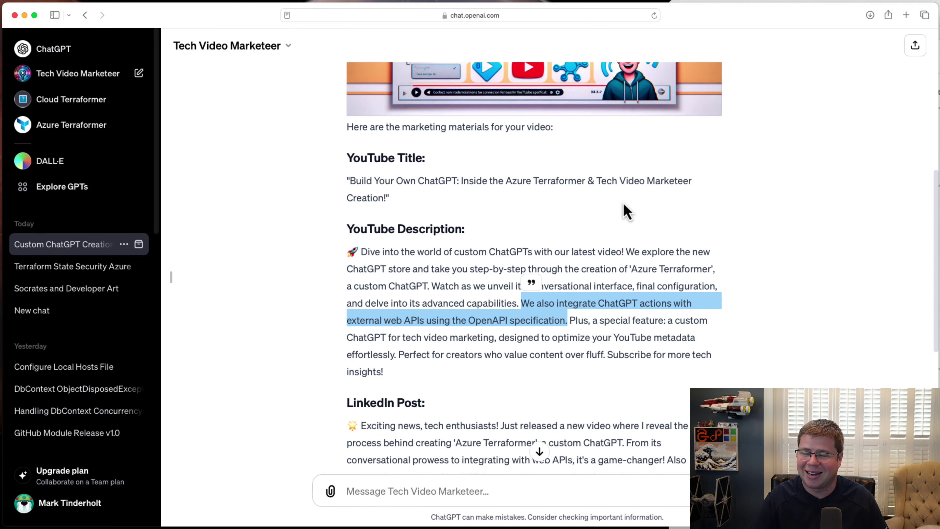
{"action": "scroll", "coordinate": [628, 214], "scroll_direction": "down", "scroll_amount": 1}
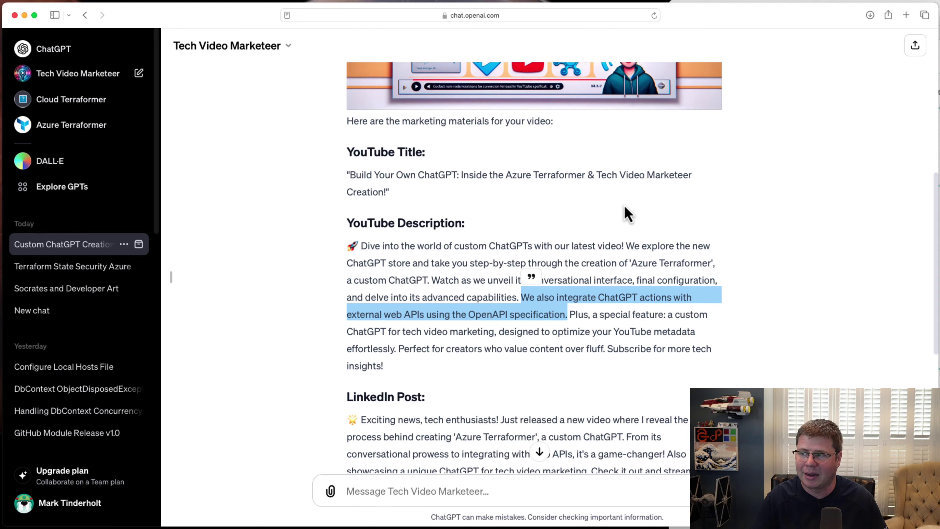